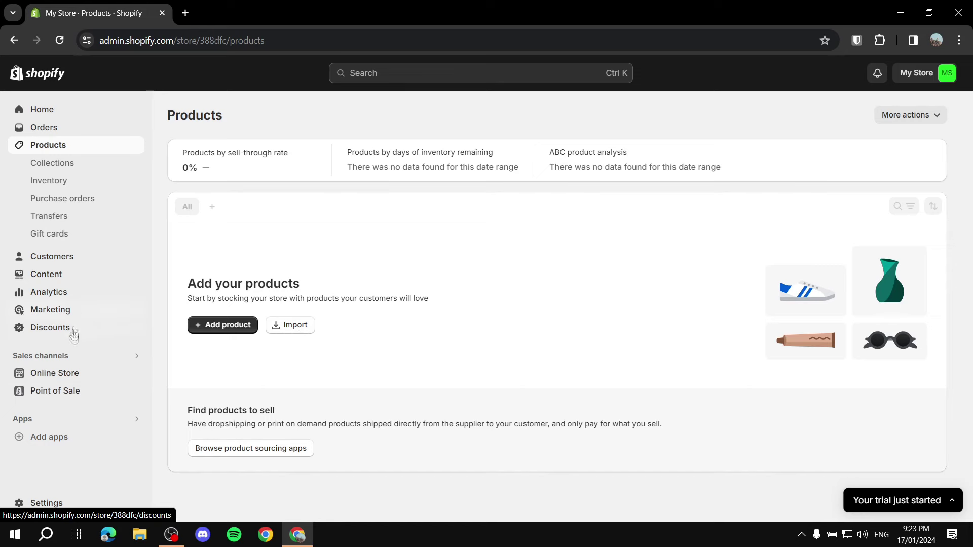
Open the online store's blog posts section and start creating a new blog post
click(42, 372)
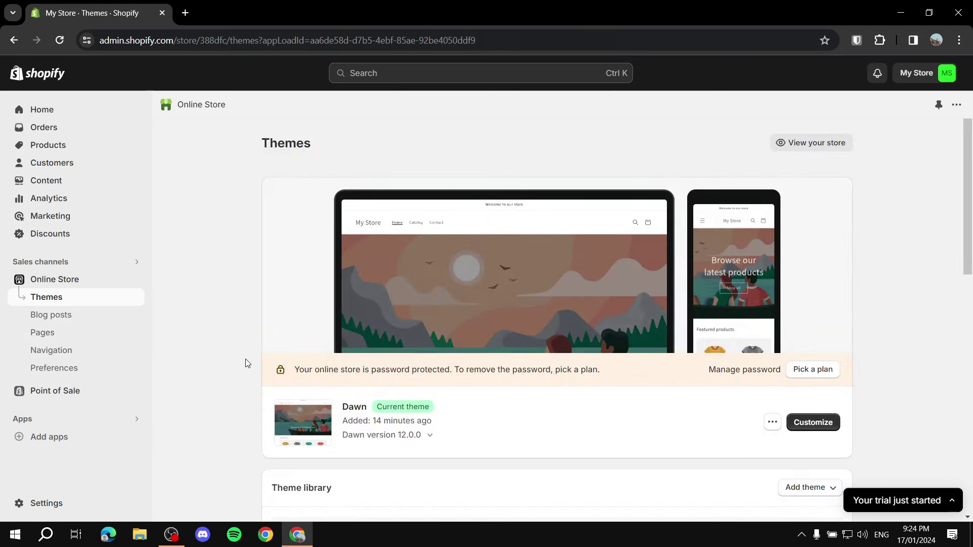
click(63, 316)
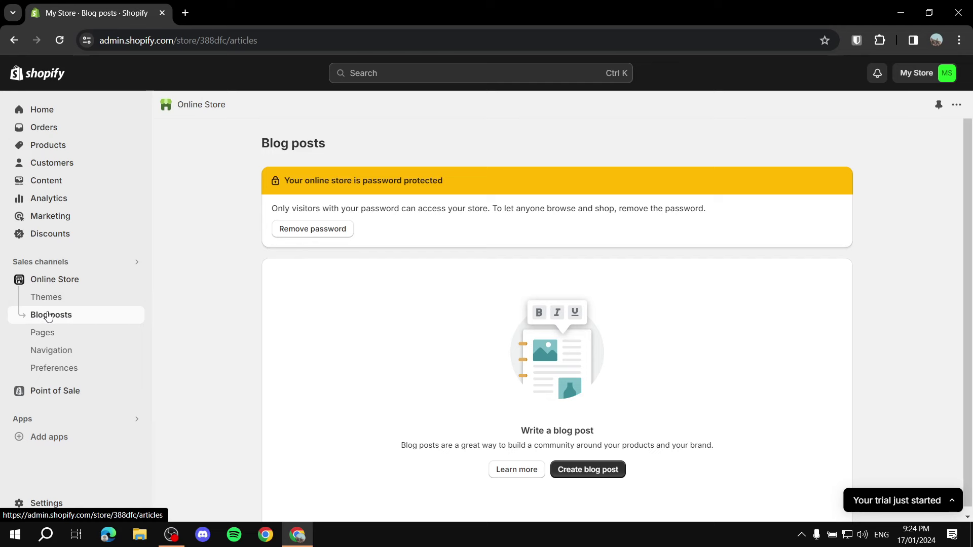
scroll(428, 363, down, 1)
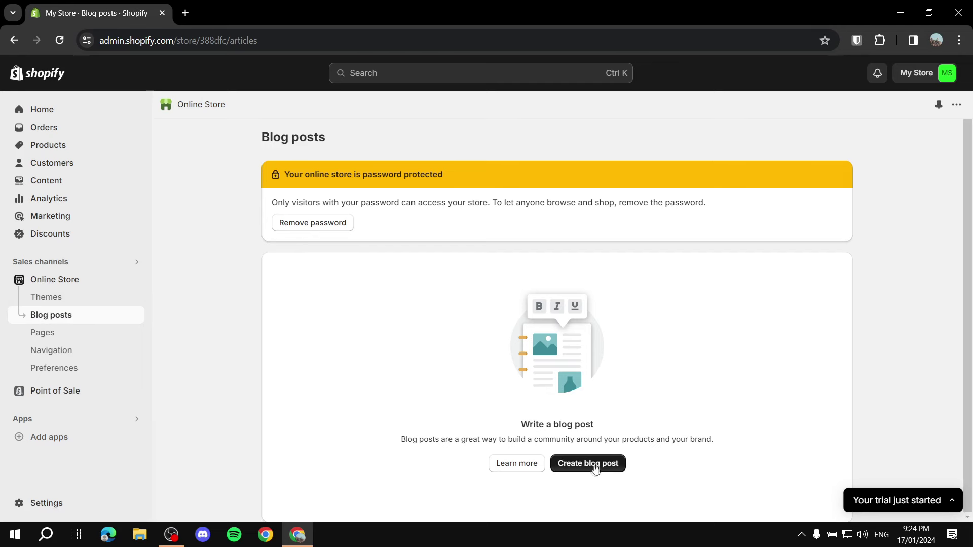
click(613, 464)
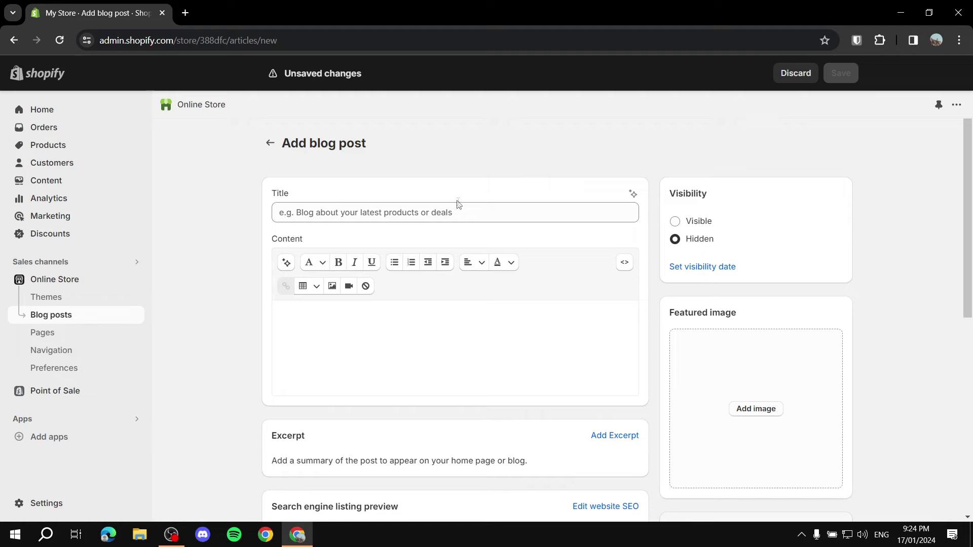
scroll(725, 269, down, 5)
scroll(402, 230, up, 8)
click(543, 215)
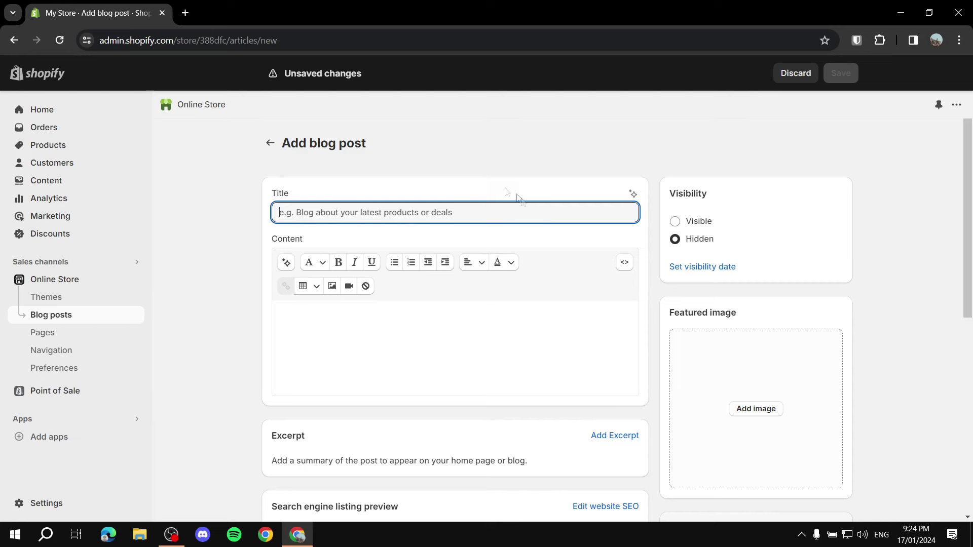
click(185, 13)
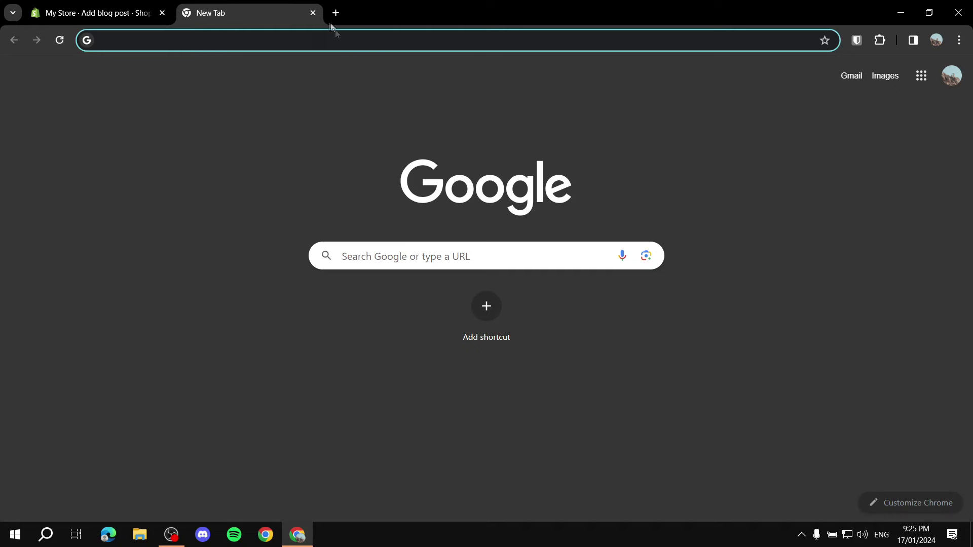
click(210, 27)
click(106, 345)
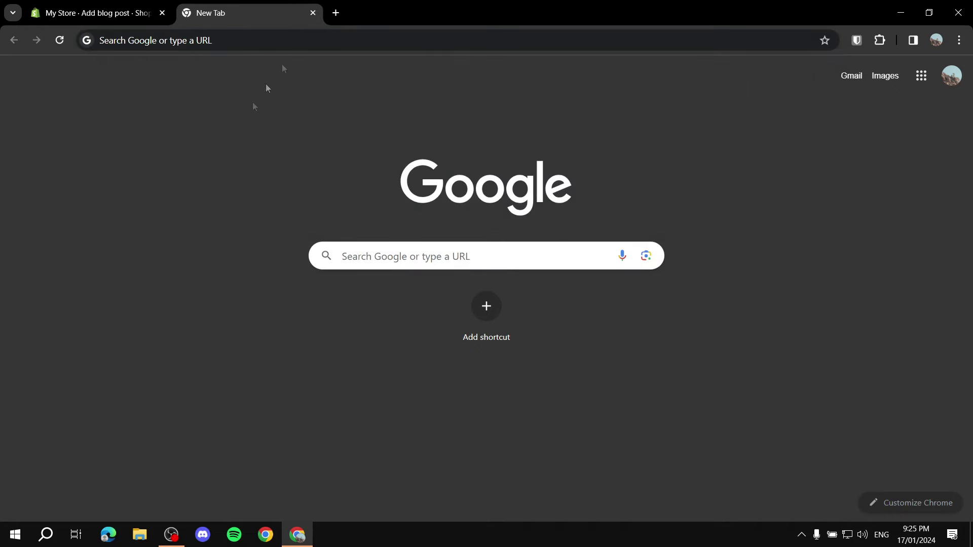
key(ctrl+shift+Tab)
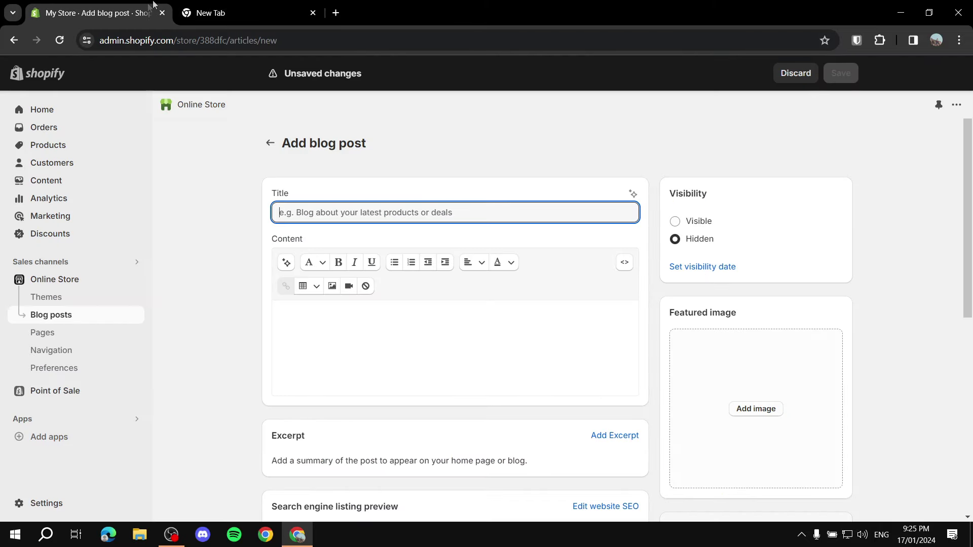
mouse_move(257, 16)
click(313, 13)
Enter "Example Blog Post" as the title of the new blog post
text(Example)
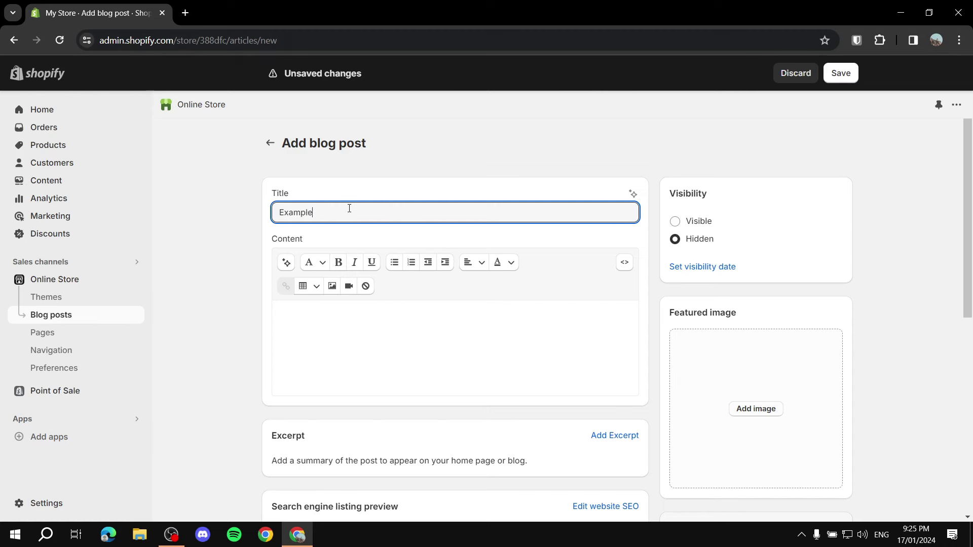
text( Blog posts)
key(BackSpace)
key(BackSpace)
key(BackSpace)
key(BackSpace)
key(BackSpace)
text(Post)
click(238, 252)
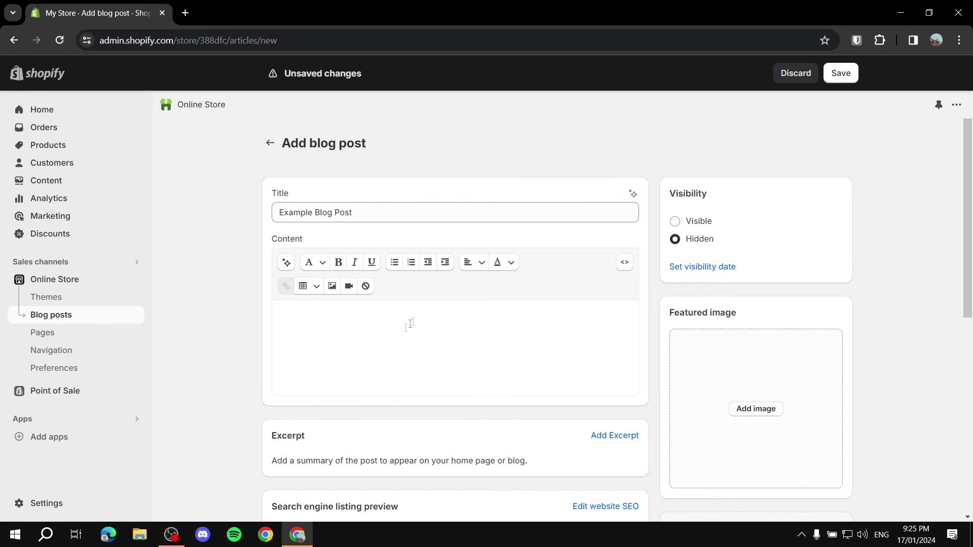
Write "So here goes all of the blog post Content and attachments." as the post's content
click(512, 332)
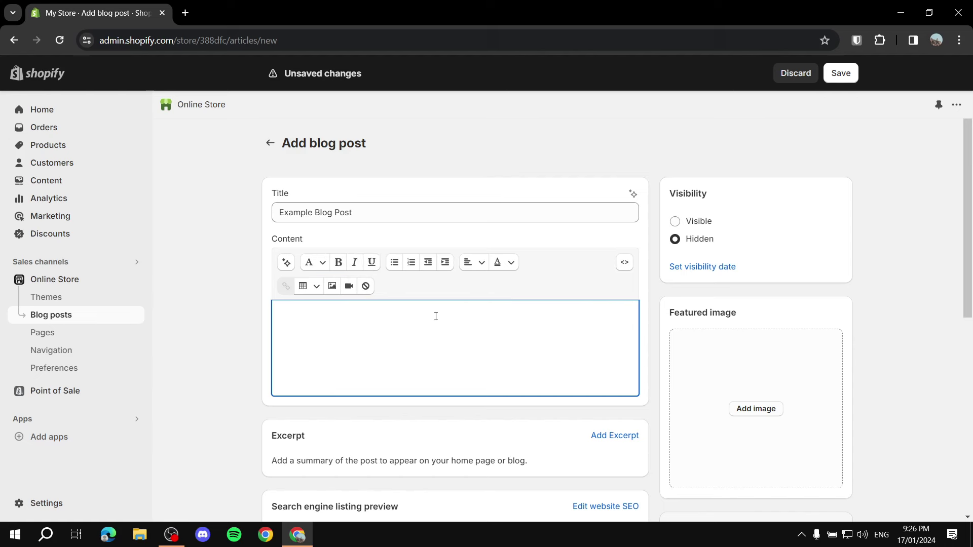
text(So here g)
text(oes all of the bl)
text(og post Conte)
text(nt and )
text(a)
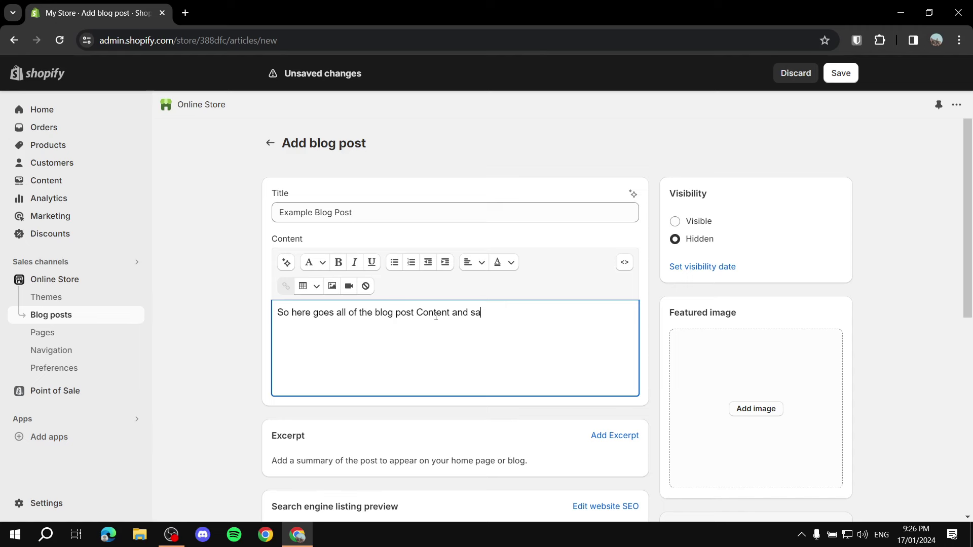
text(ttachments.)
click(219, 322)
click(548, 323)
Open the blog content generator, choose the Playful tone, and dismiss it without generating text
click(285, 263)
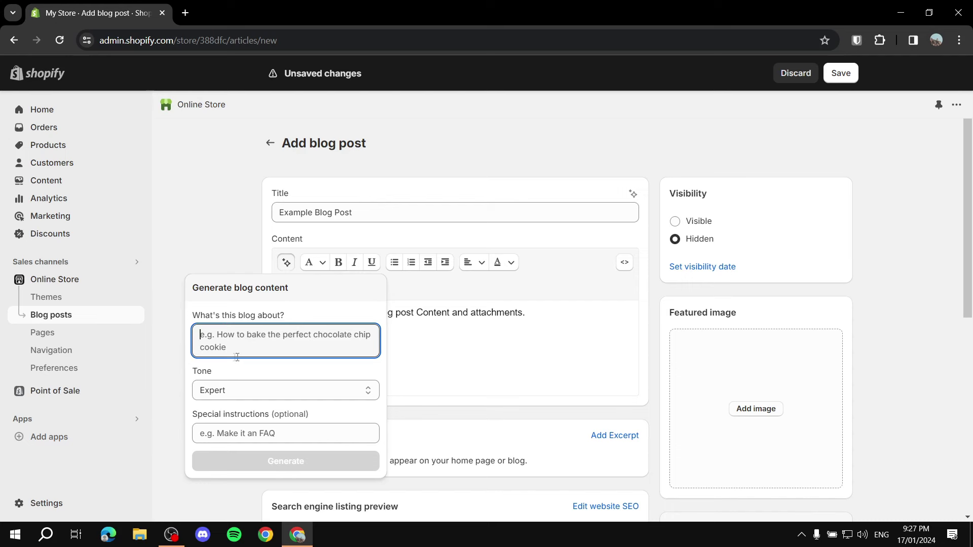
click(266, 395)
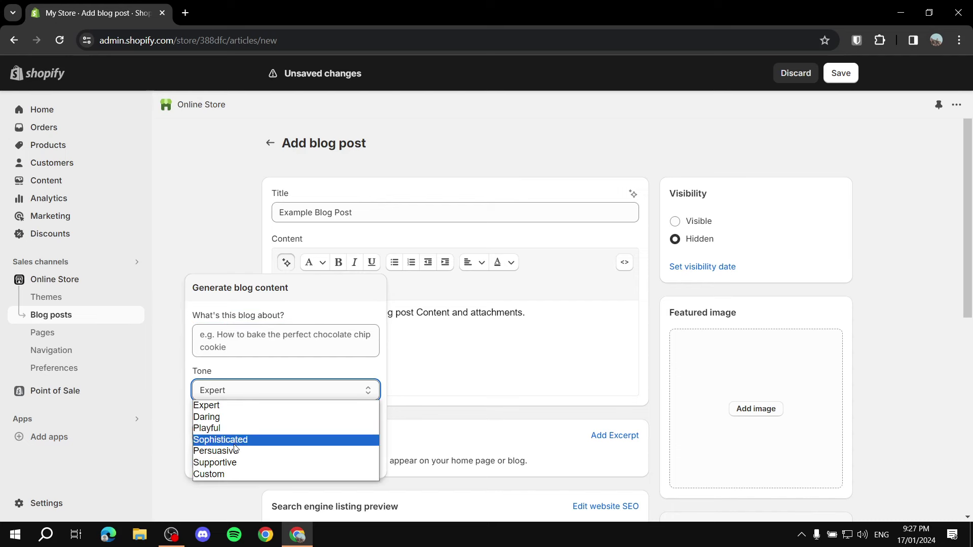
click(217, 428)
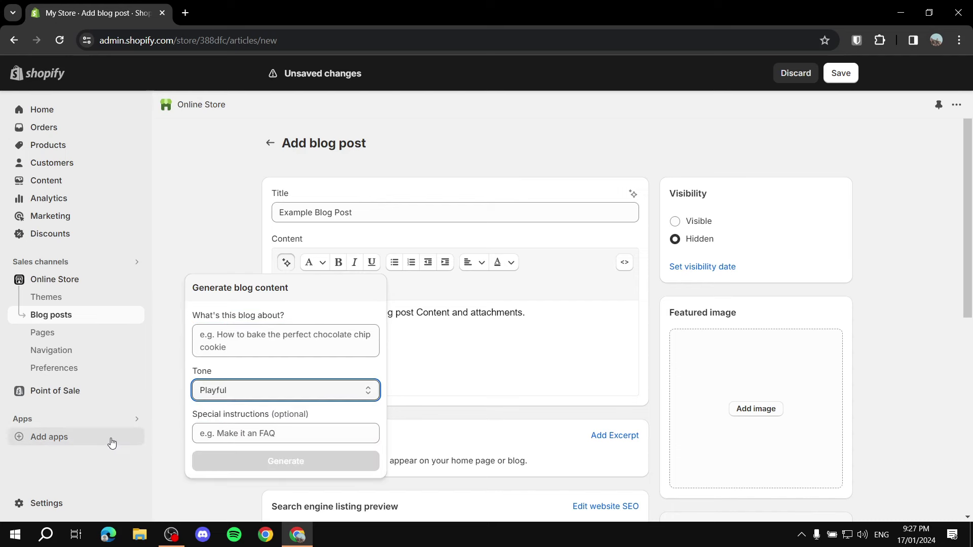
click(255, 432)
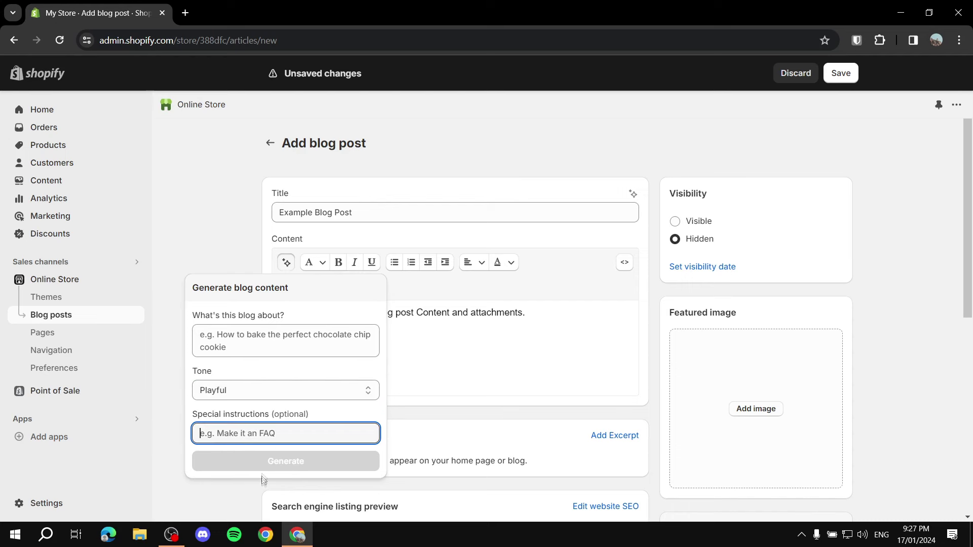
click(232, 235)
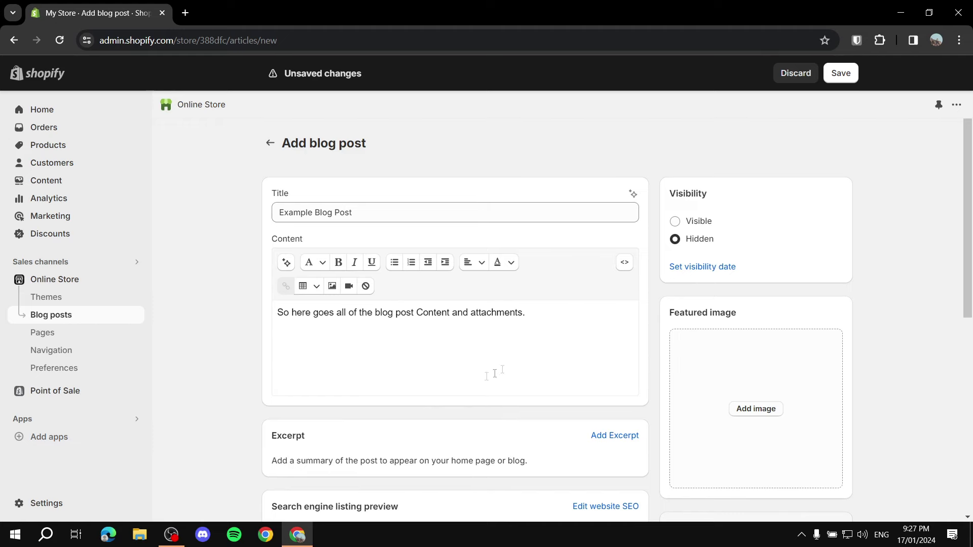
Review the post's search engine listing preview and compare it with the description snippet of a Google search result
scroll(519, 226, down, 5)
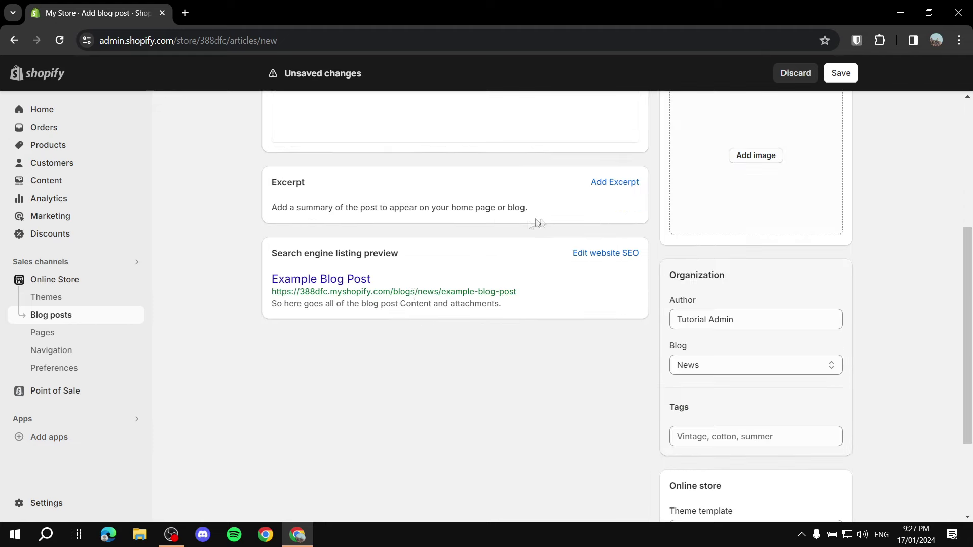
scroll(519, 227, up, 1)
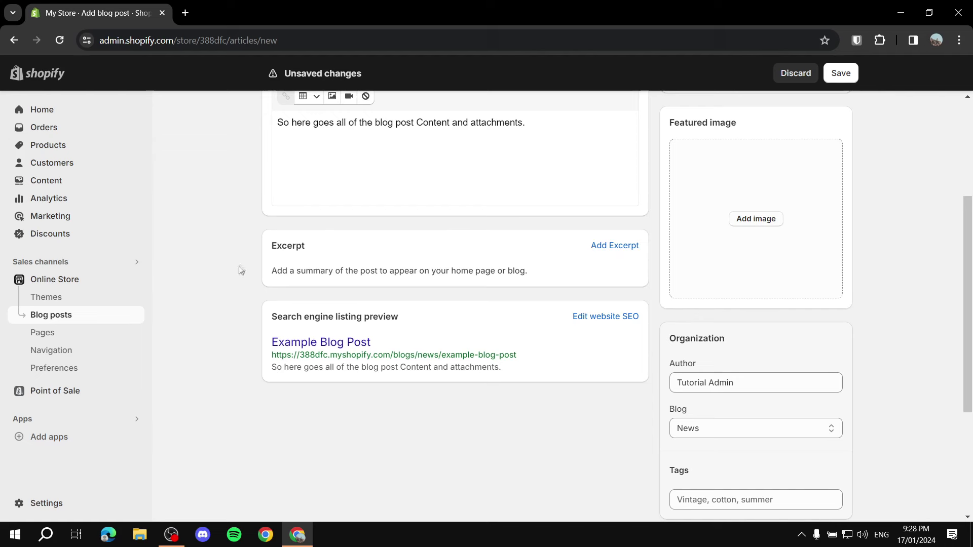
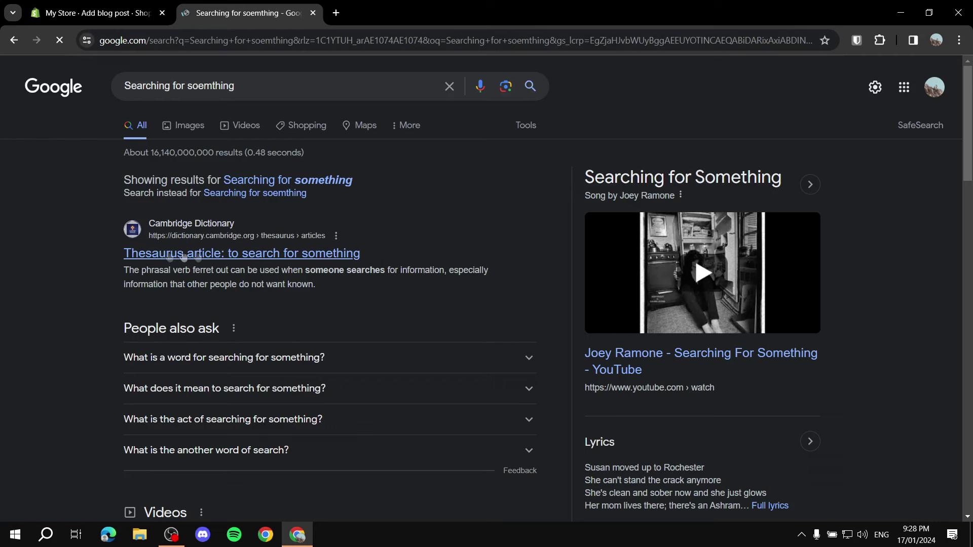
drag(109, 274, 319, 290)
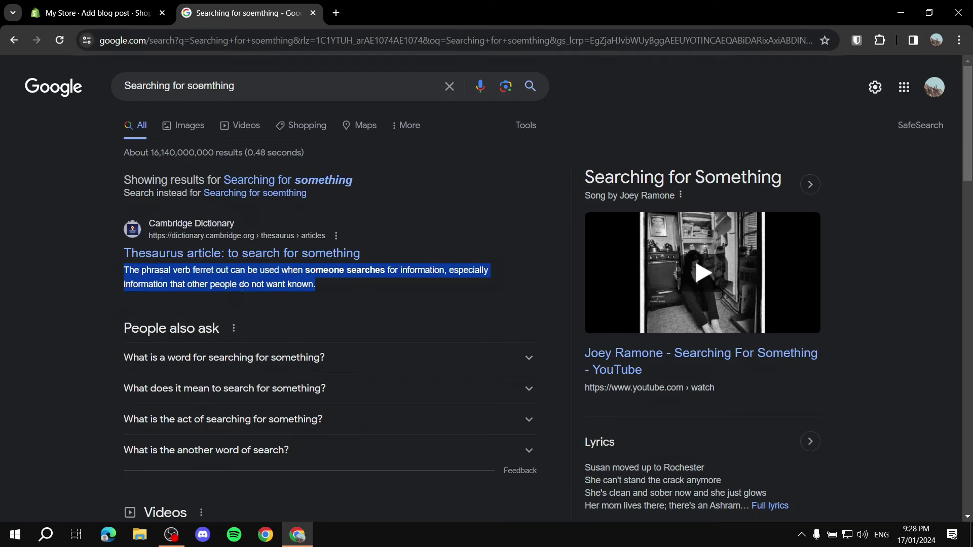
click(312, 13)
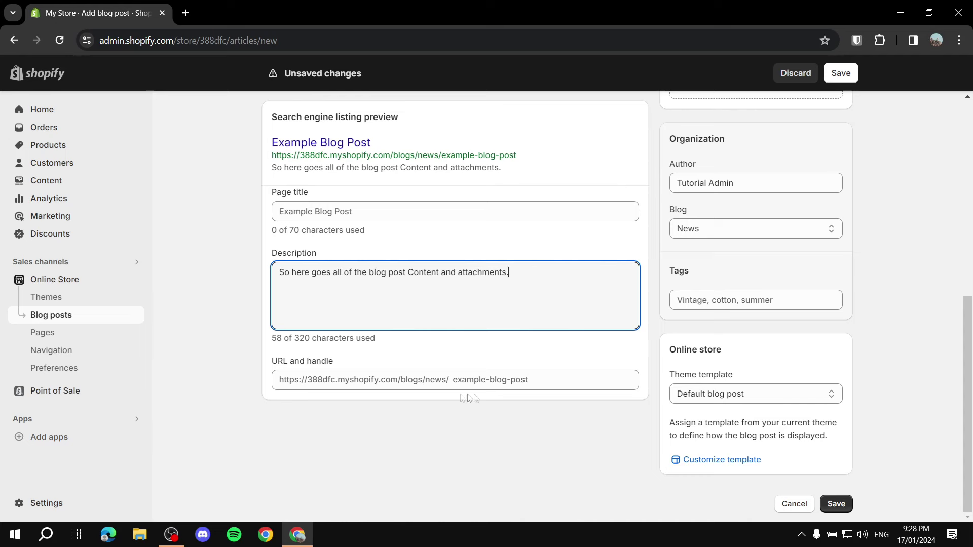
Examine the search listing's URL and handle field and the theme template options for the post
drag(262, 367, 398, 367)
click(398, 366)
click(544, 380)
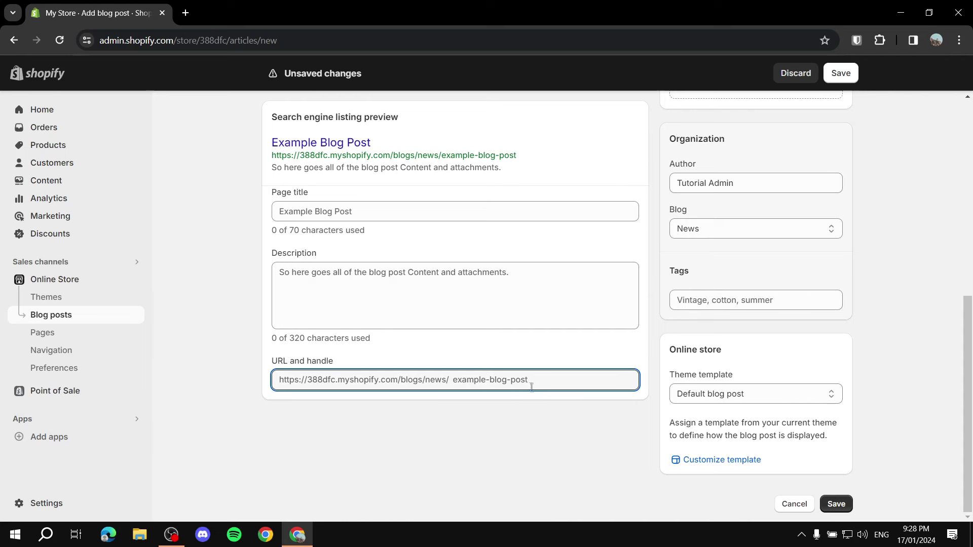
click(775, 398)
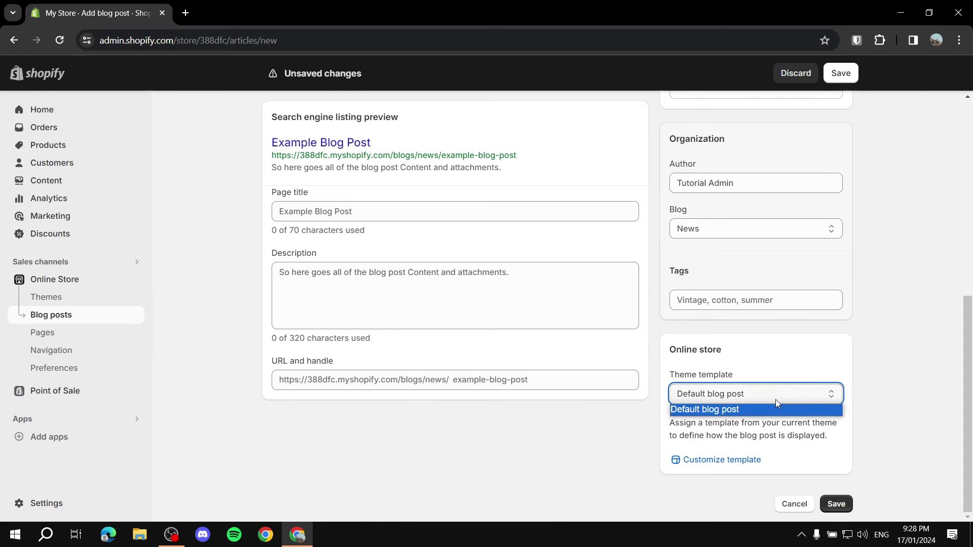
click(754, 395)
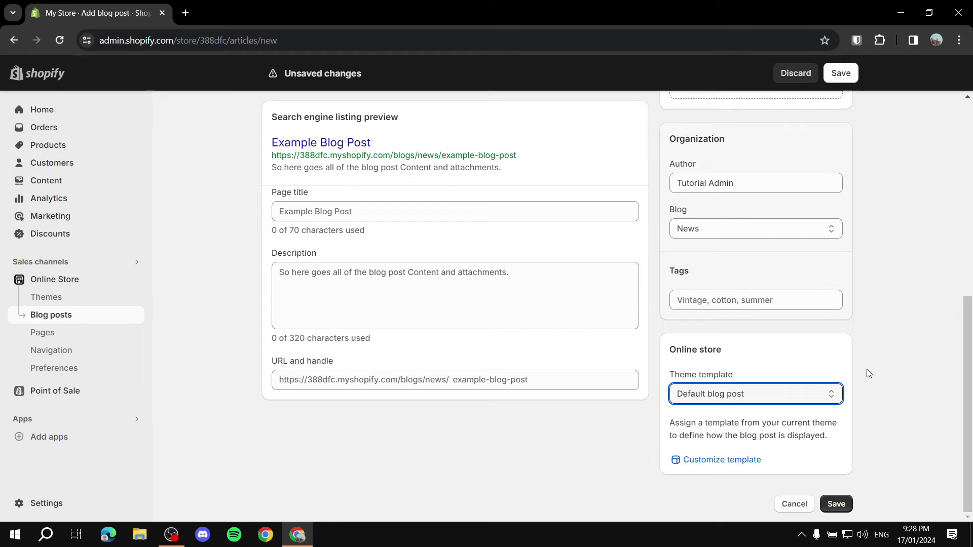
Examine the blog choices and the author field in the post's organization settings
scroll(888, 418, up, 4)
scroll(792, 308, down, 1)
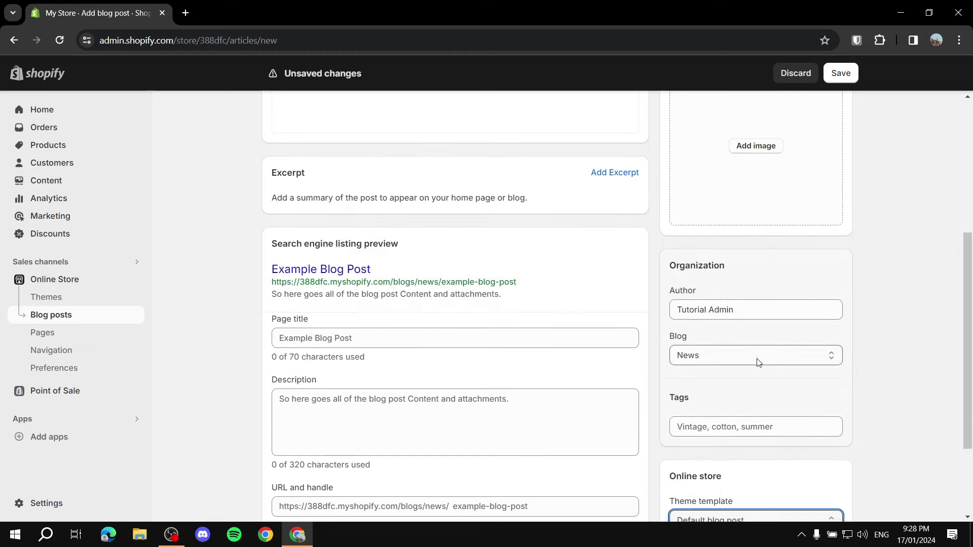
click(704, 363)
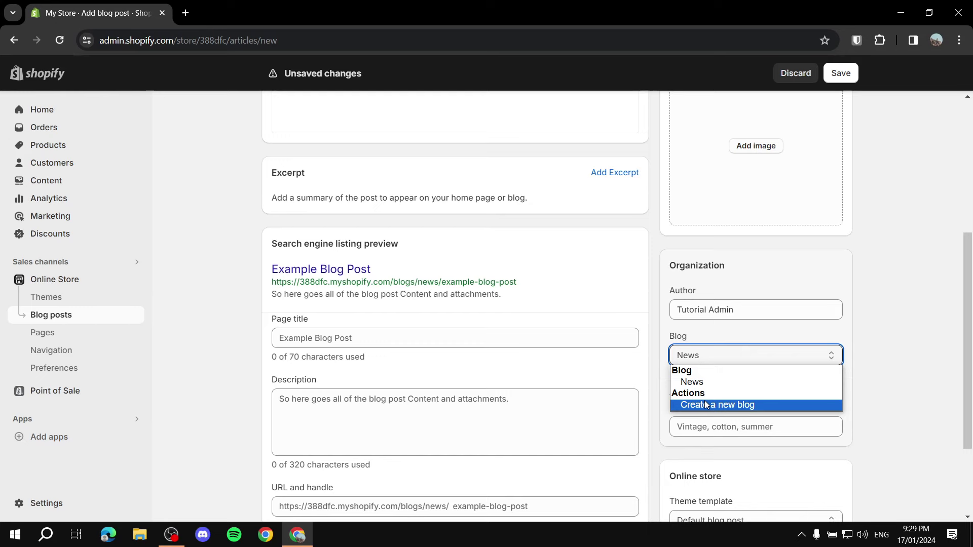
click(799, 304)
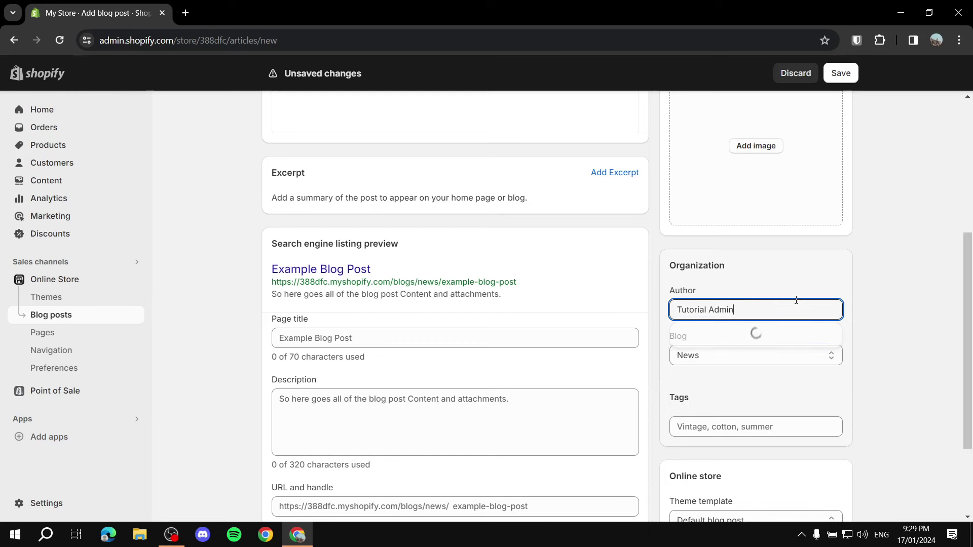
click(853, 260)
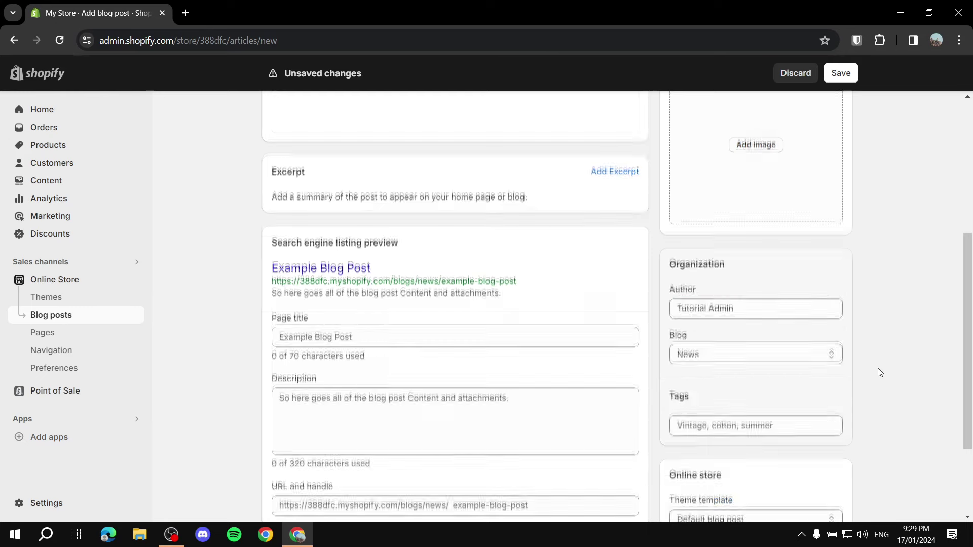
Enter 88 in the post's tags and save the blog post
scroll(878, 368, down, 3)
click(772, 304)
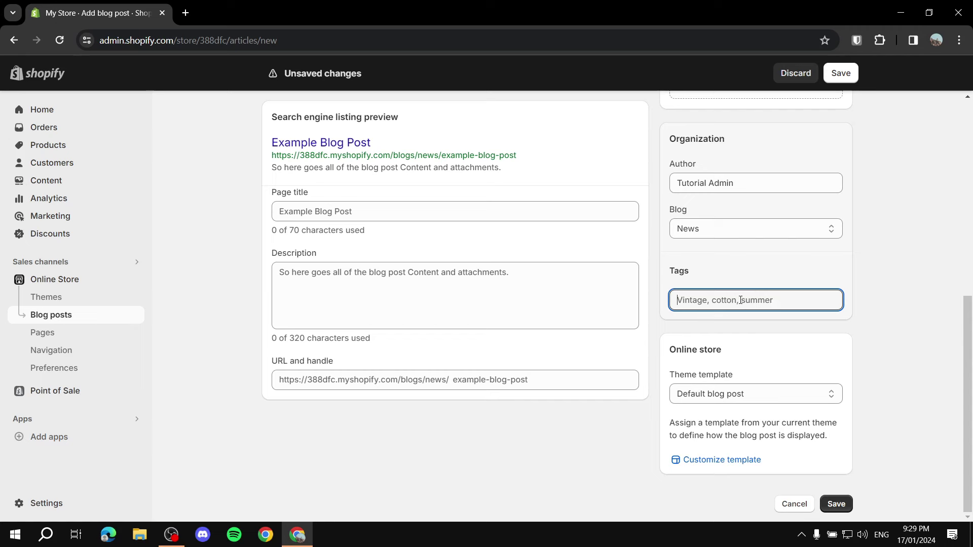
text(A)
key(BackSpace)
text(88)
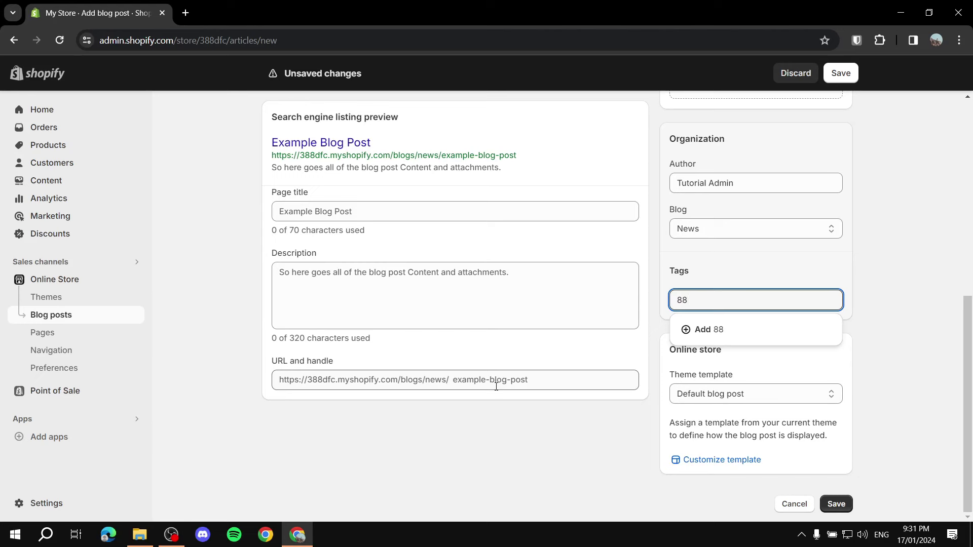
click(852, 247)
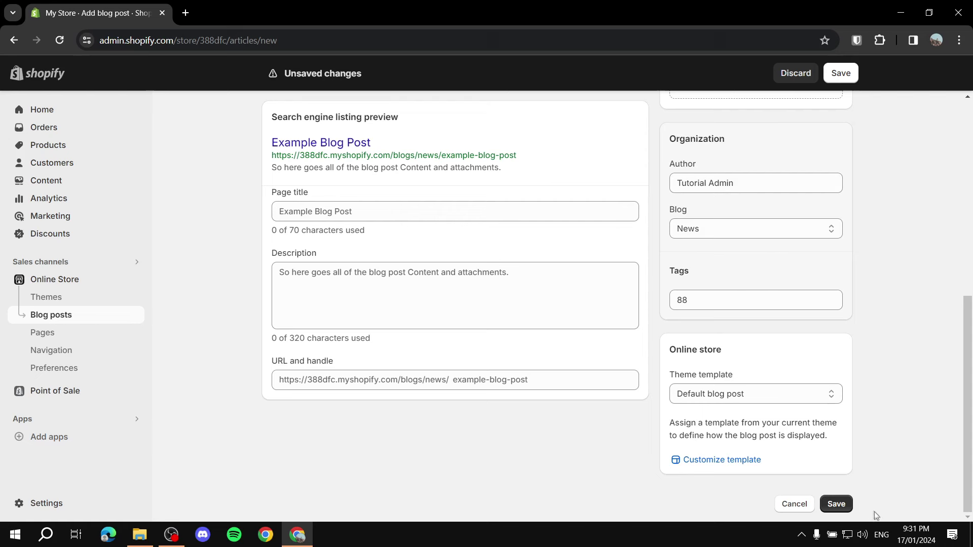
click(835, 503)
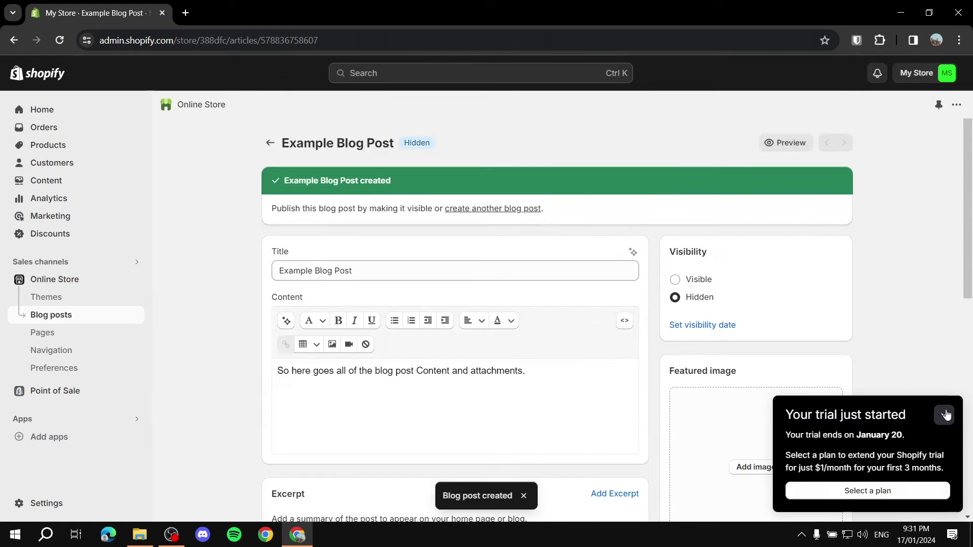
click(943, 414)
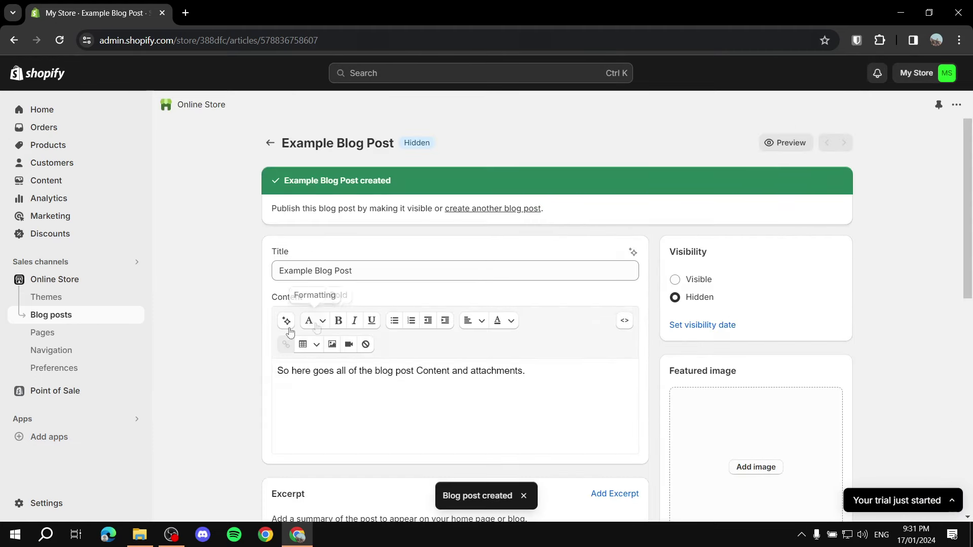
Add a menu item named Blog that links to the News blog to the store's Main menu and save the menu
click(62, 349)
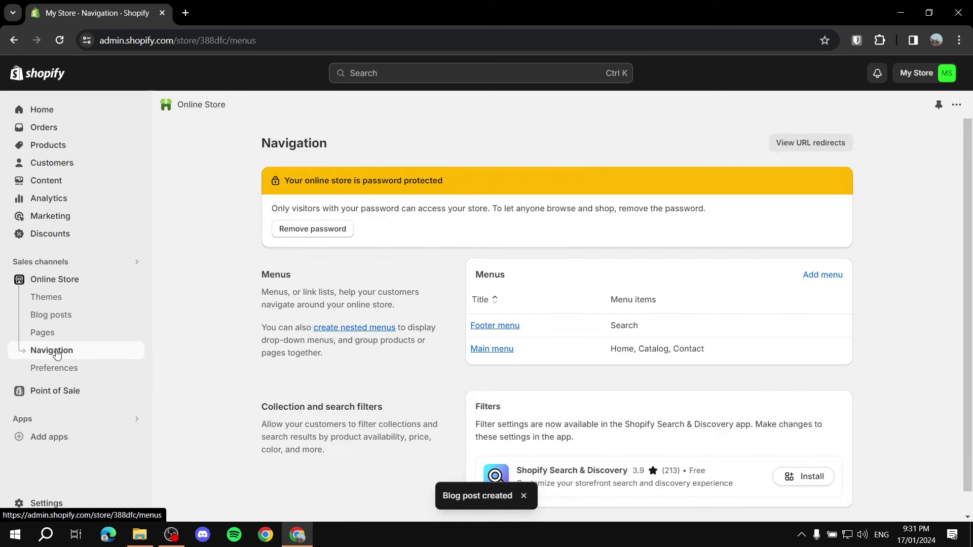
click(492, 349)
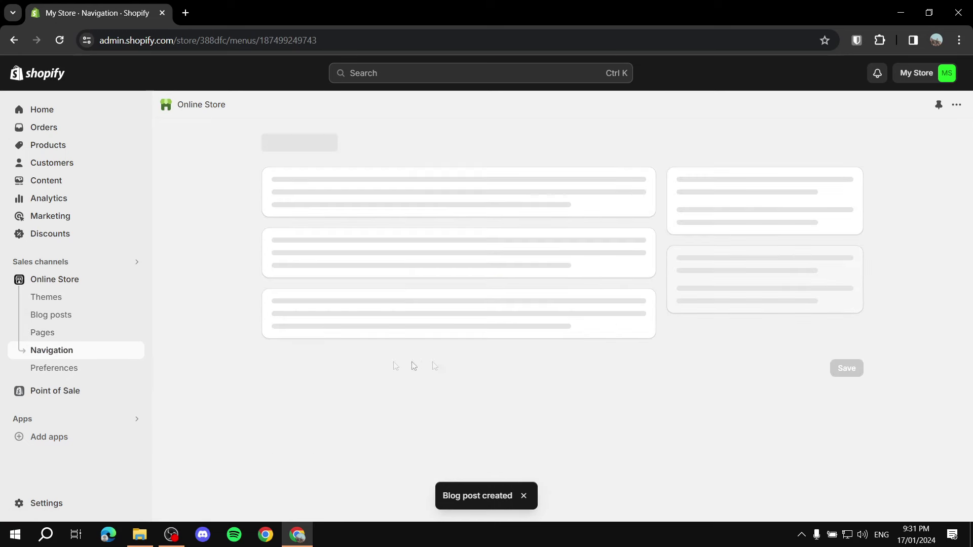
click(385, 193)
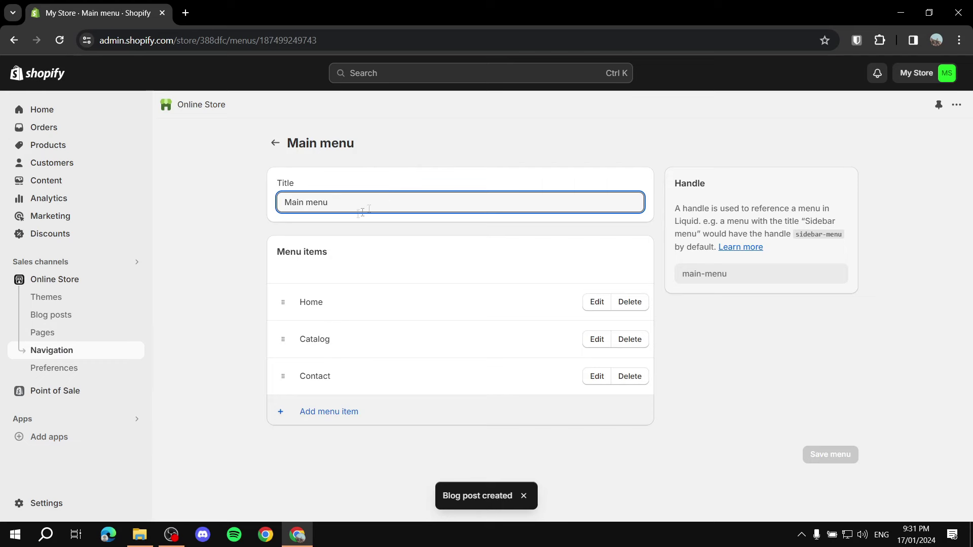
click(328, 412)
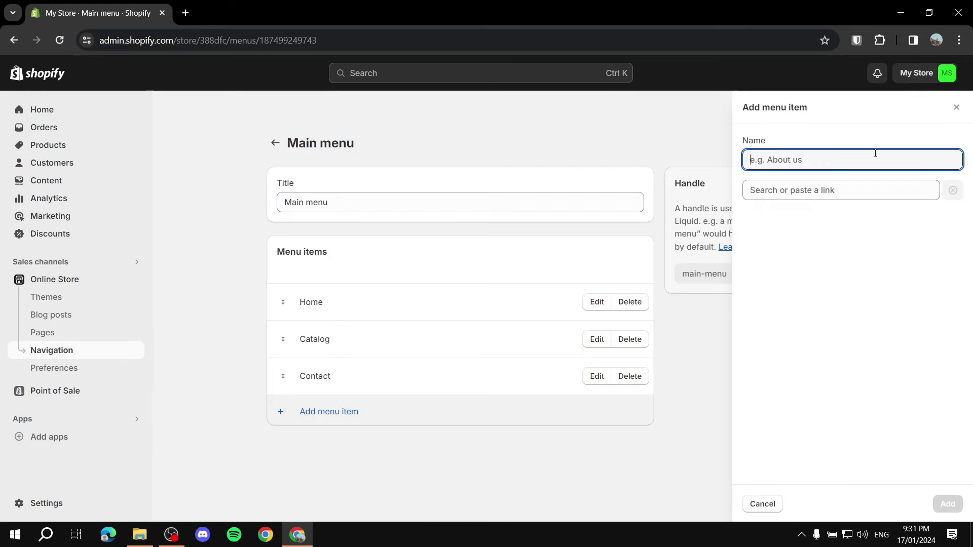
text(Blog)
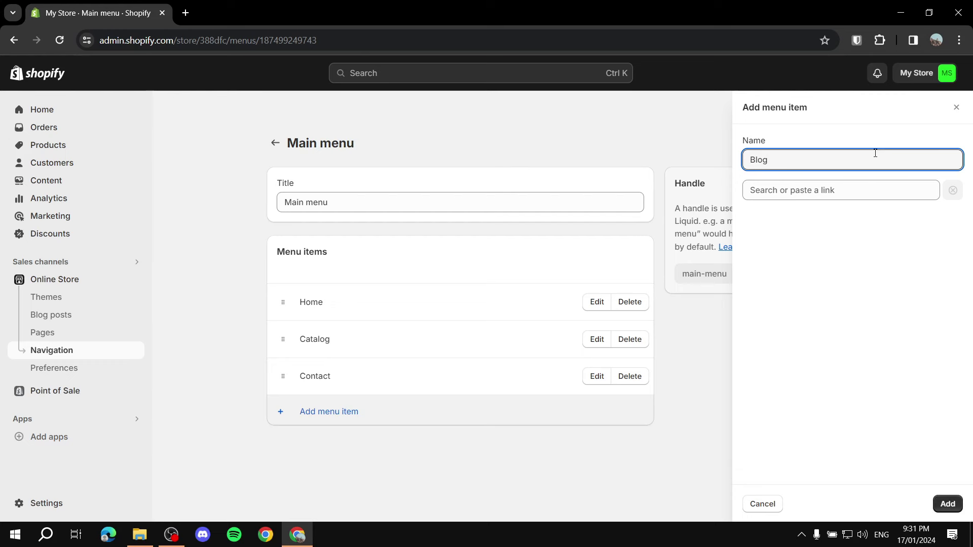
click(881, 191)
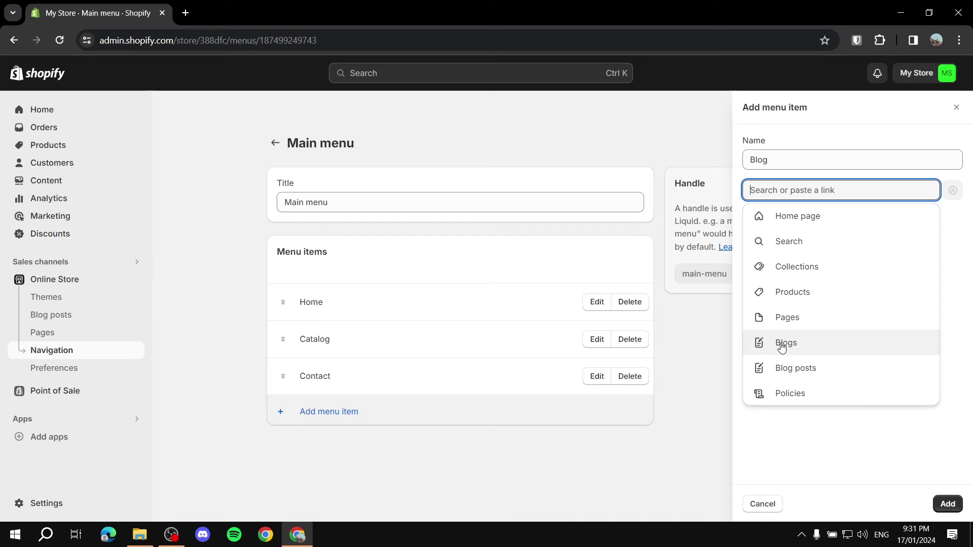
click(781, 348)
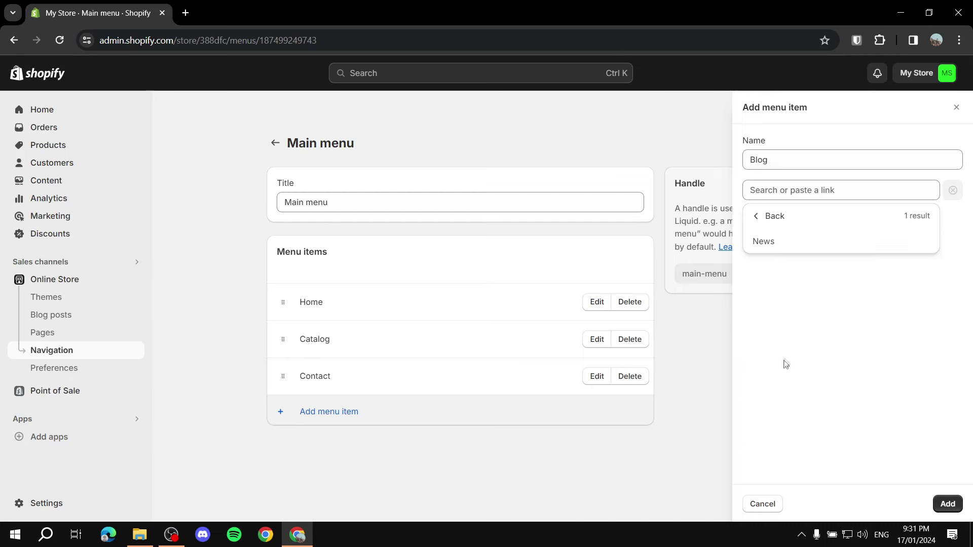
click(765, 241)
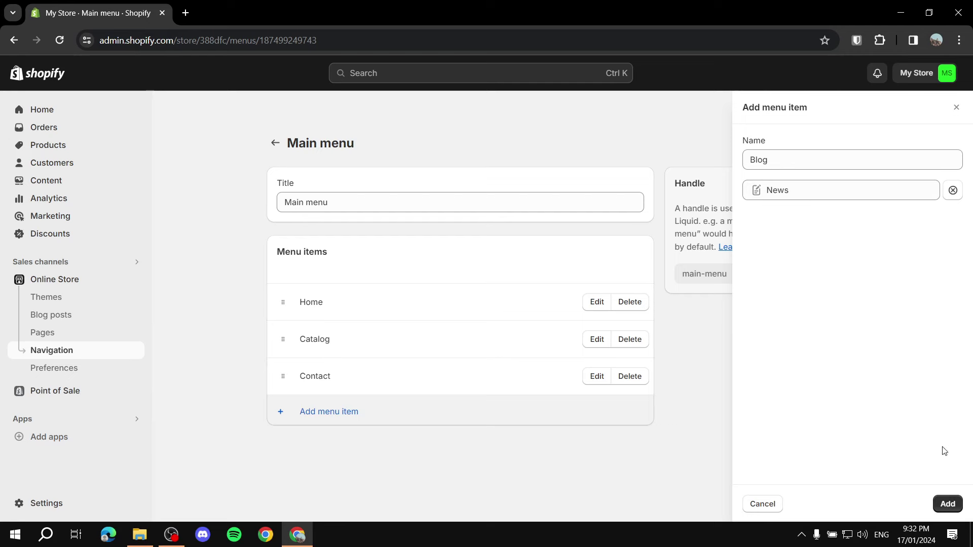
click(946, 504)
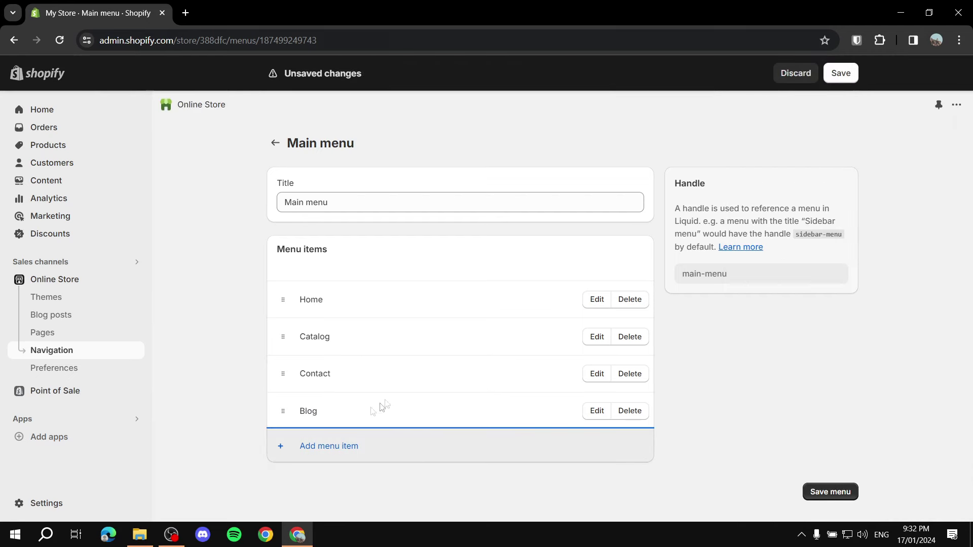
click(827, 489)
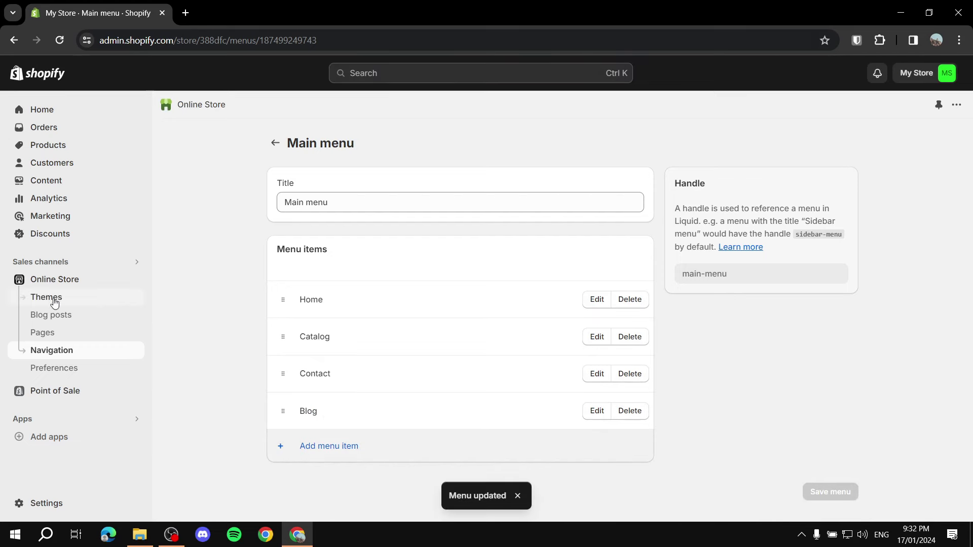
View the live storefront, check its Blog page, and return to the store admin
click(134, 280)
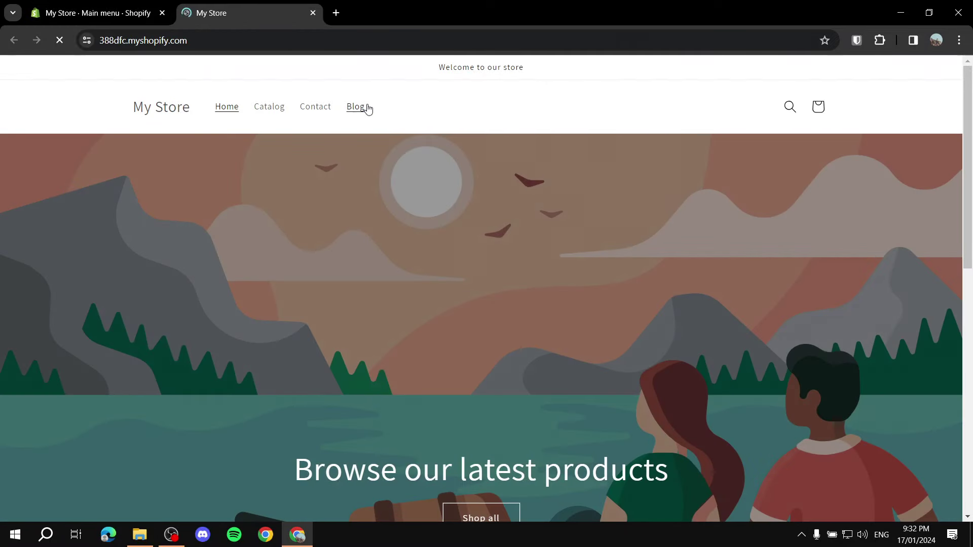
click(368, 107)
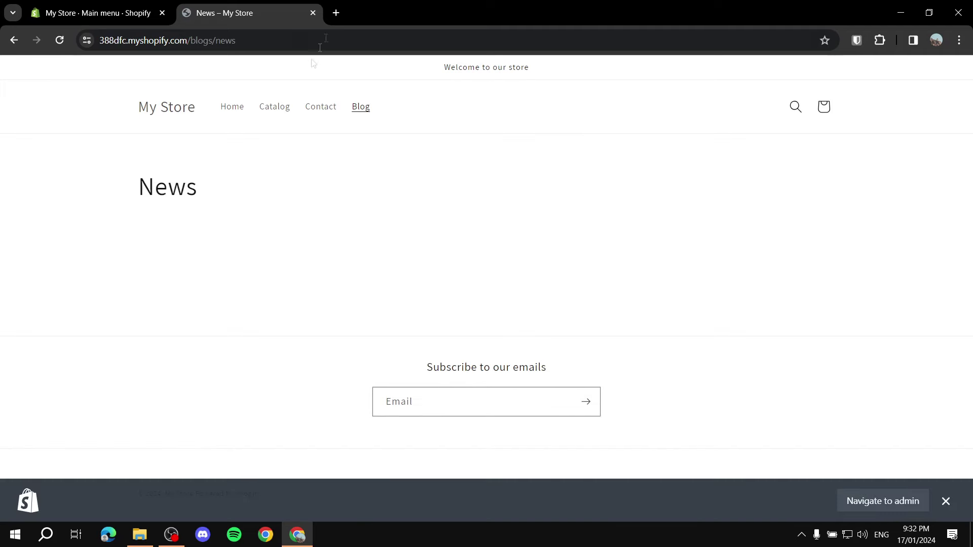
click(312, 12)
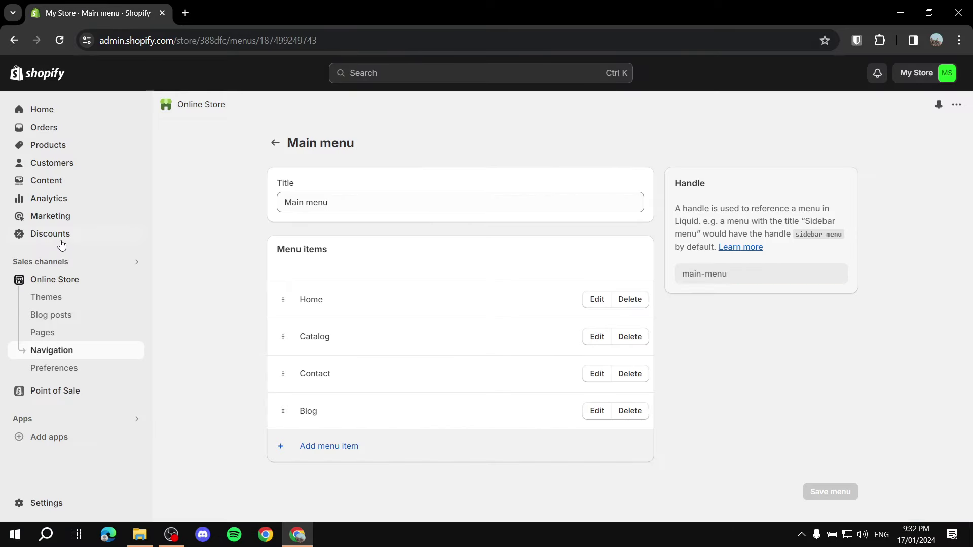
Open the store's blog posts list and collapse the trial notice
click(71, 322)
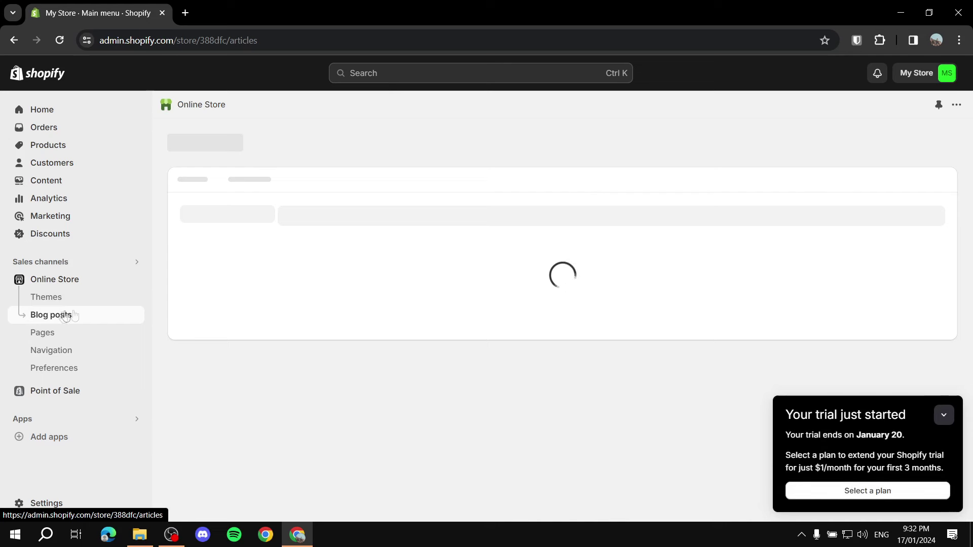
click(943, 415)
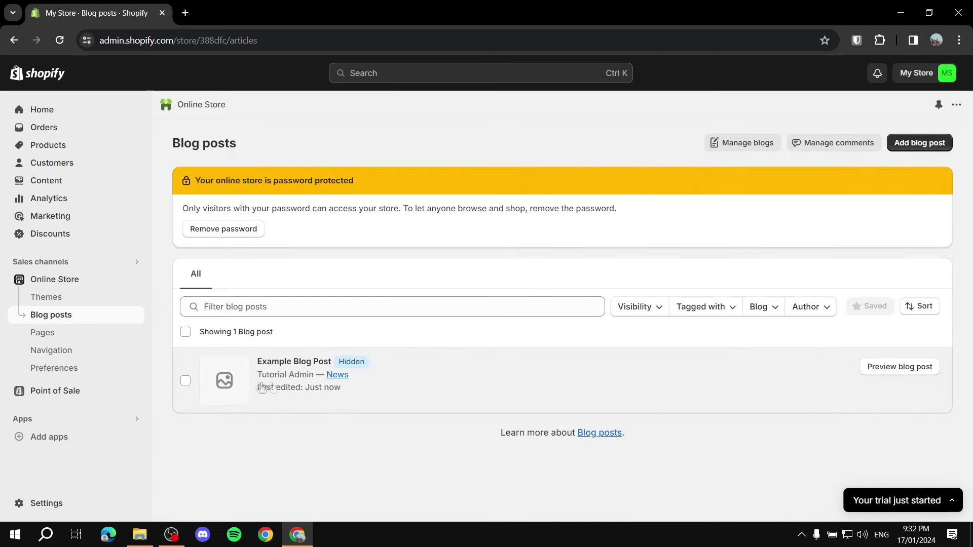
Select Example Blog Post and try the Visible option of the list's visibility filter, returning to all posts
click(186, 380)
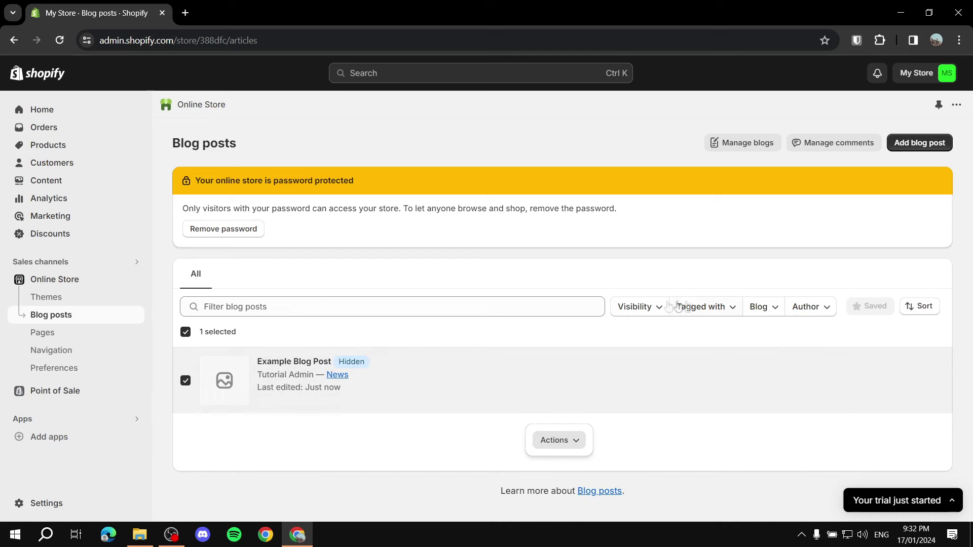
click(646, 313)
click(623, 334)
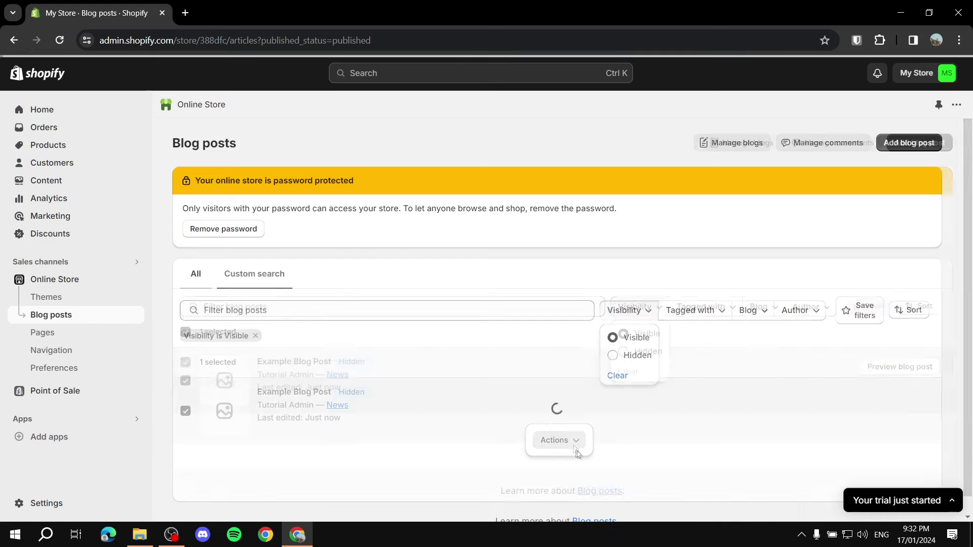
click(560, 385)
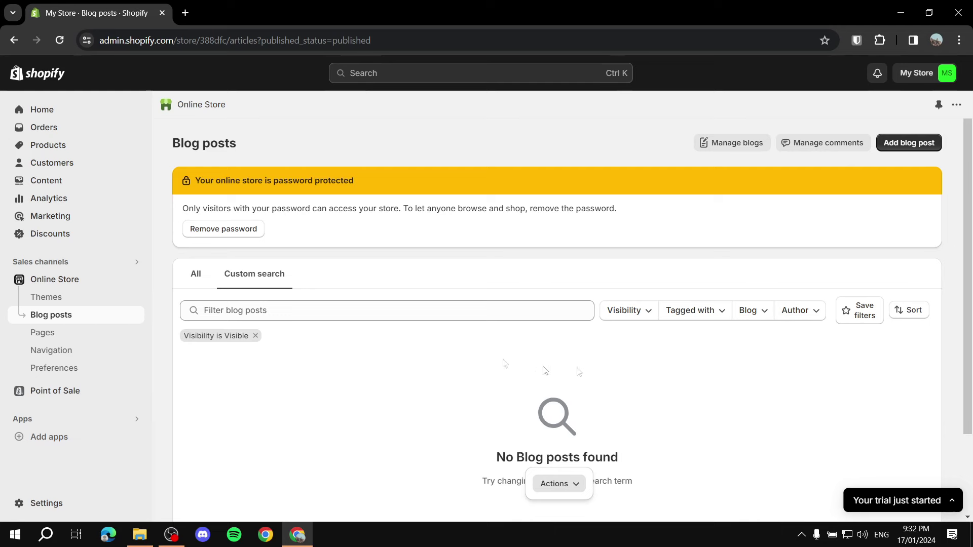
click(195, 273)
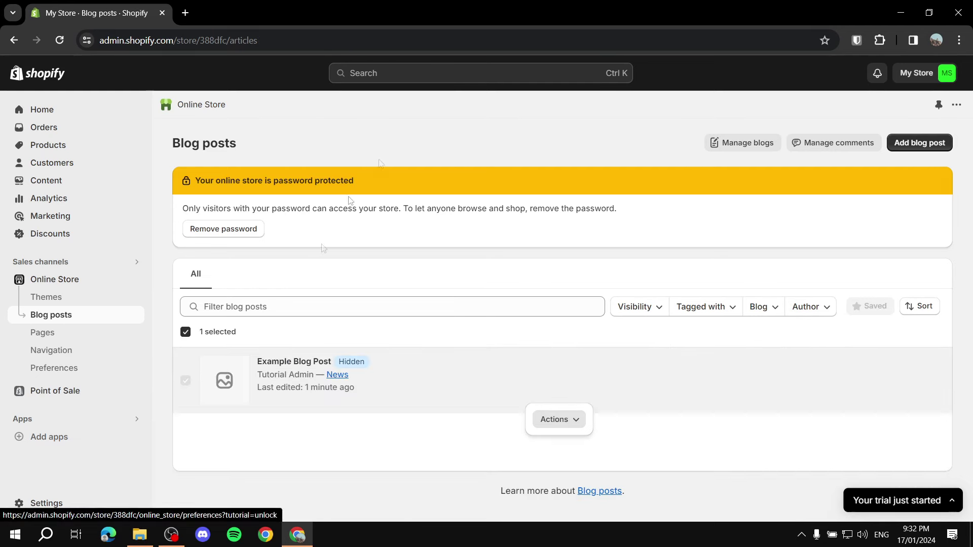
click(653, 307)
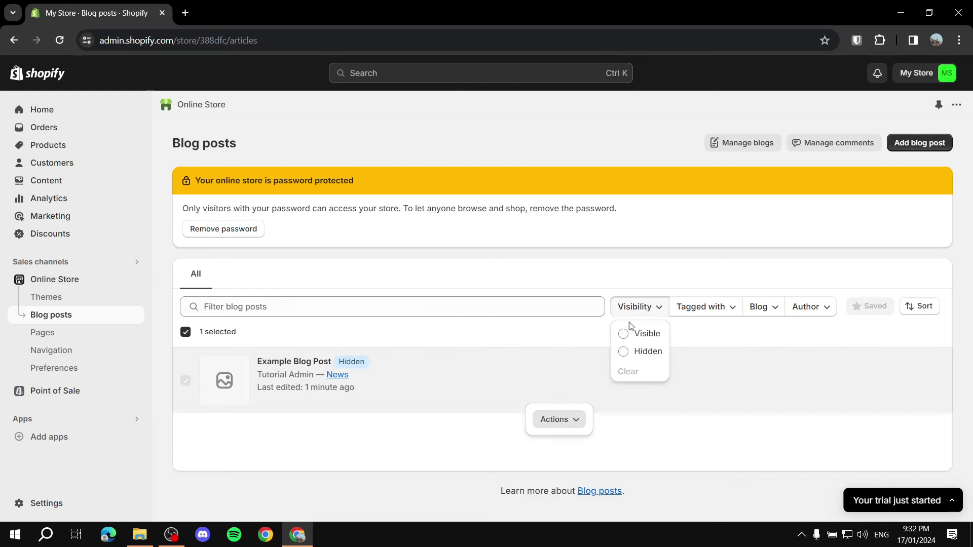
click(186, 381)
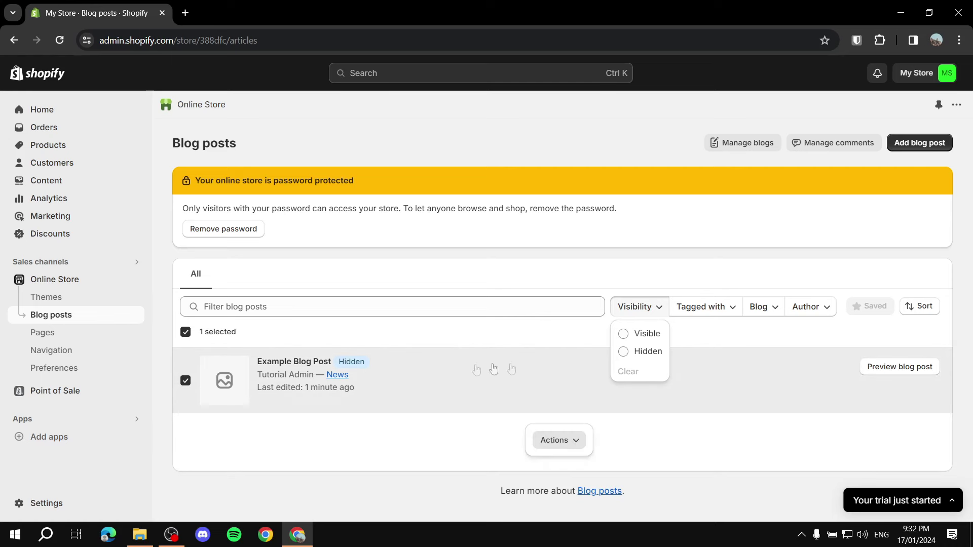
click(629, 337)
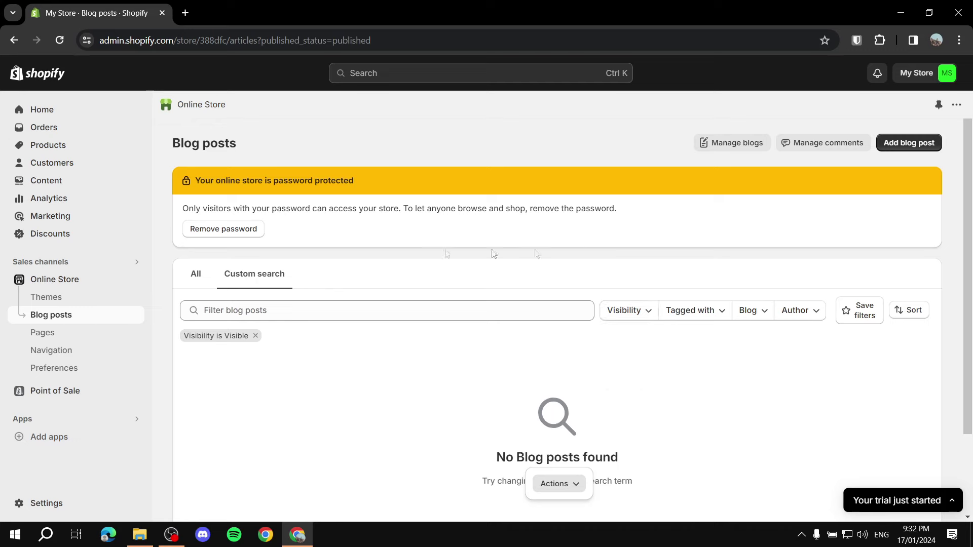
click(193, 275)
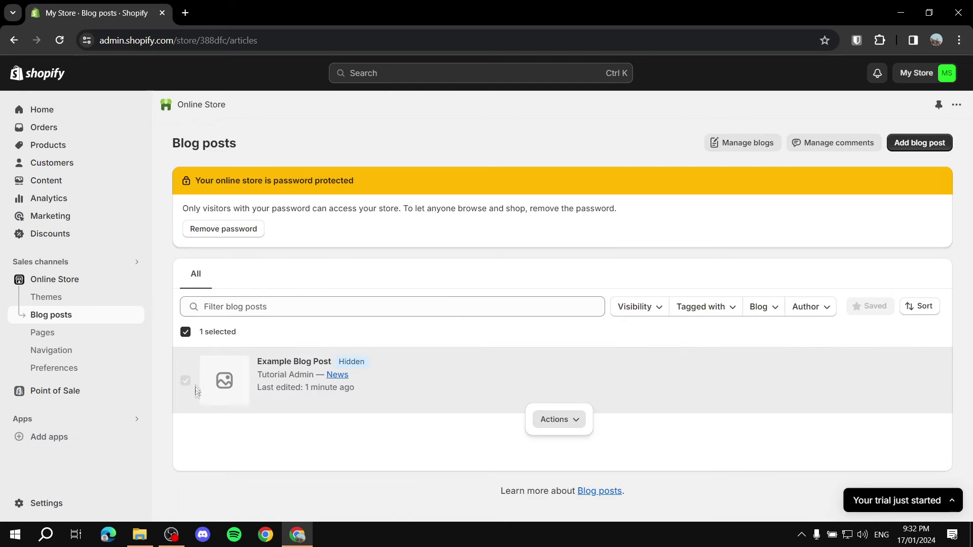
Open Example Blog Post, set its visibility to Visible, and save the post
click(211, 390)
click(238, 383)
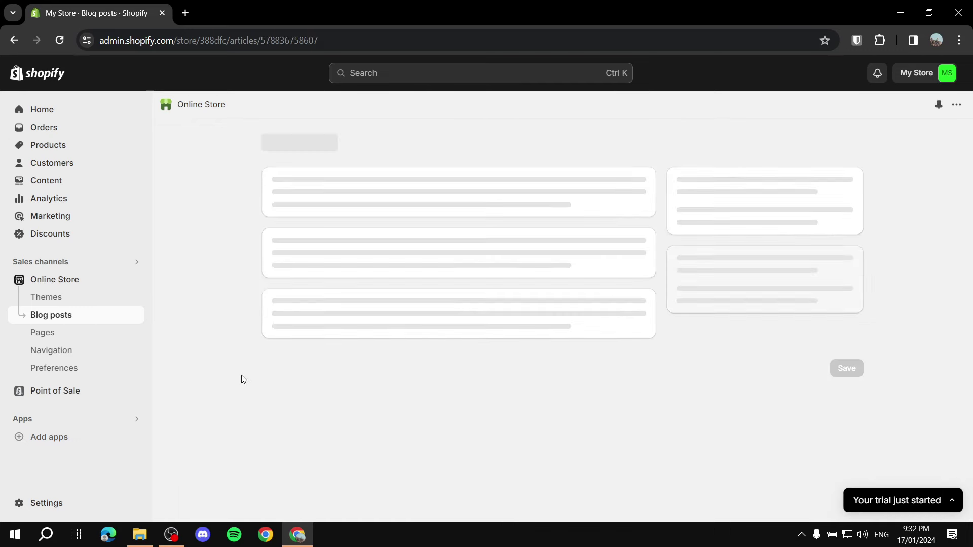
click(674, 221)
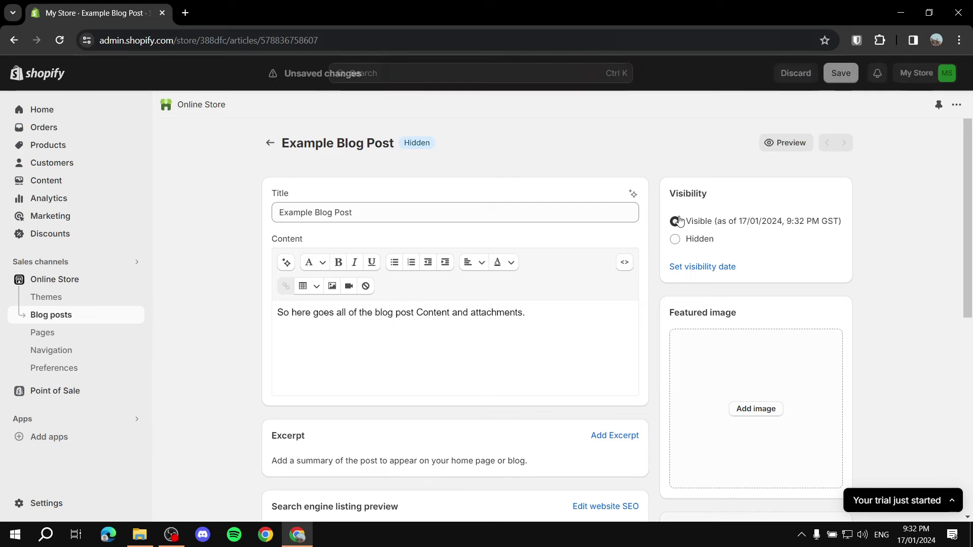
click(841, 75)
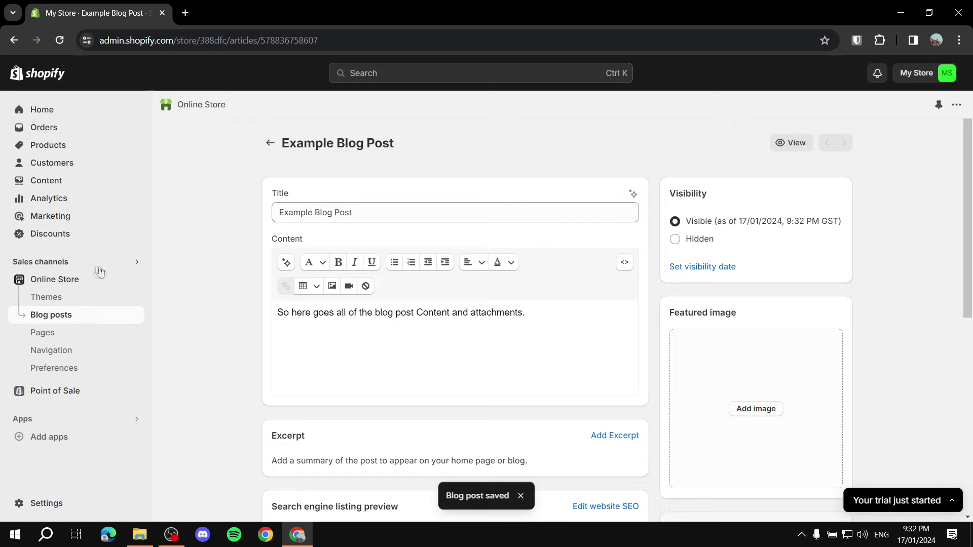
Check the published post on the live storefront's Blog page and return to the post's editing page
click(135, 279)
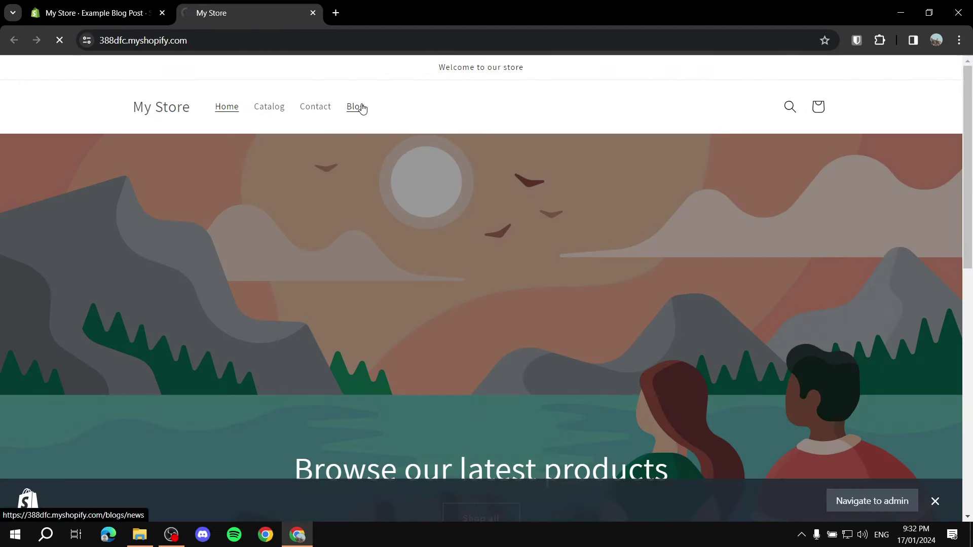
click(356, 107)
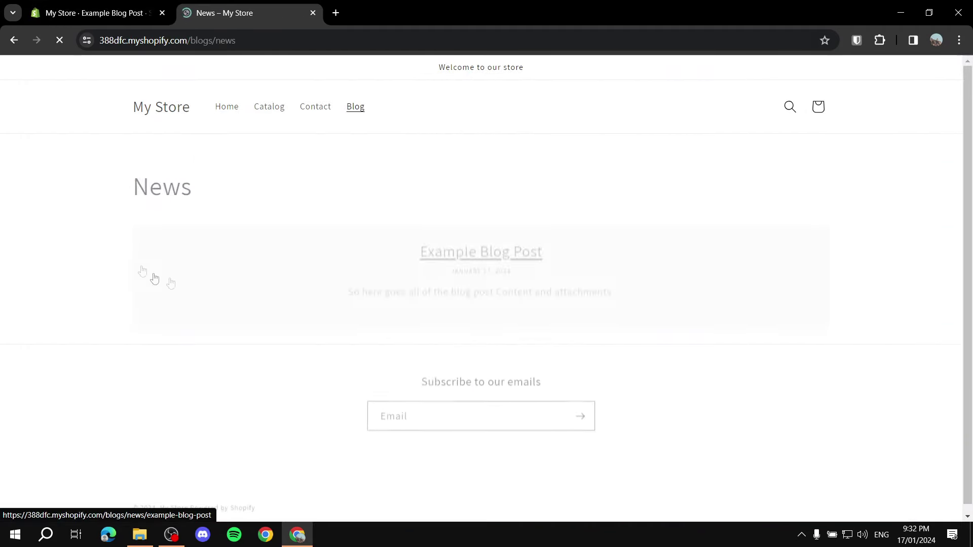
click(313, 13)
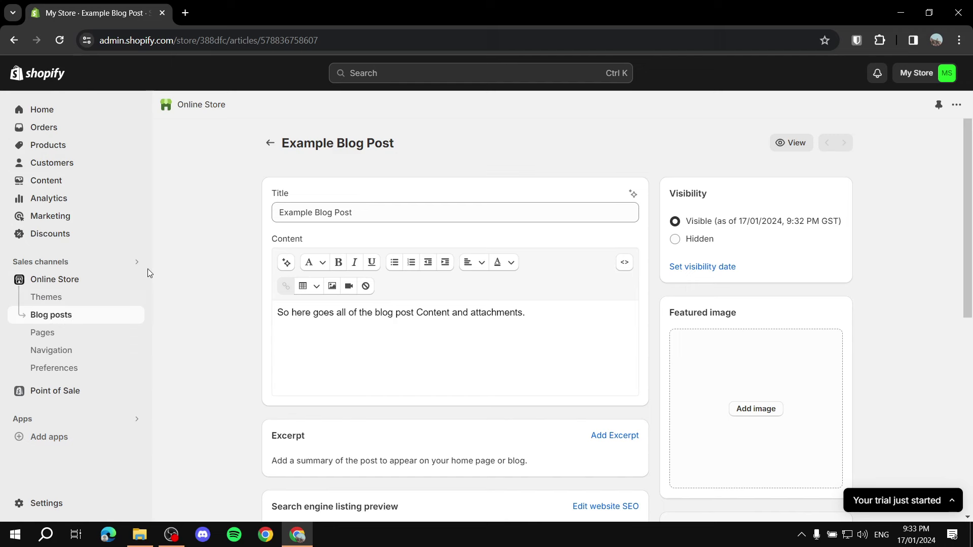
Add Tutorial.png from the Desktop as the post's featured image and save the post
click(737, 408)
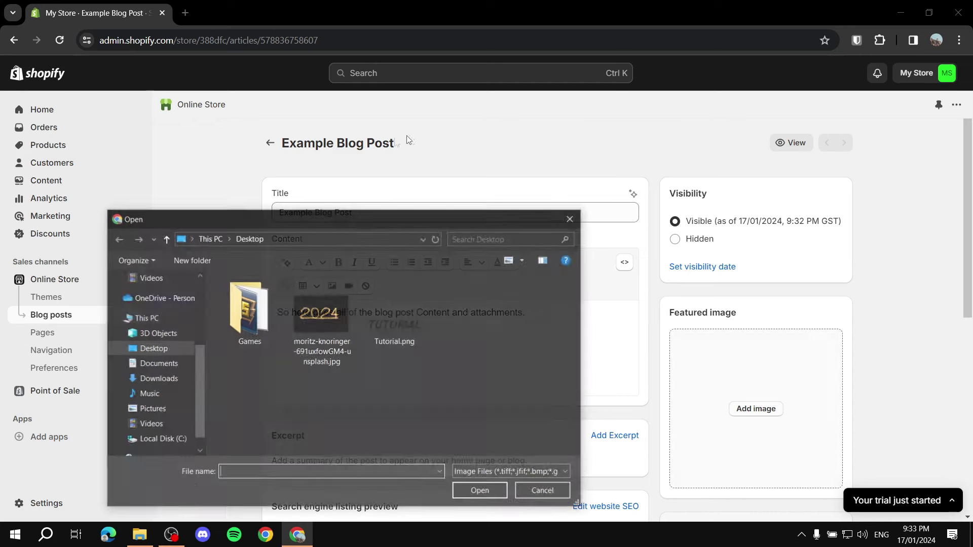
double_click(413, 297)
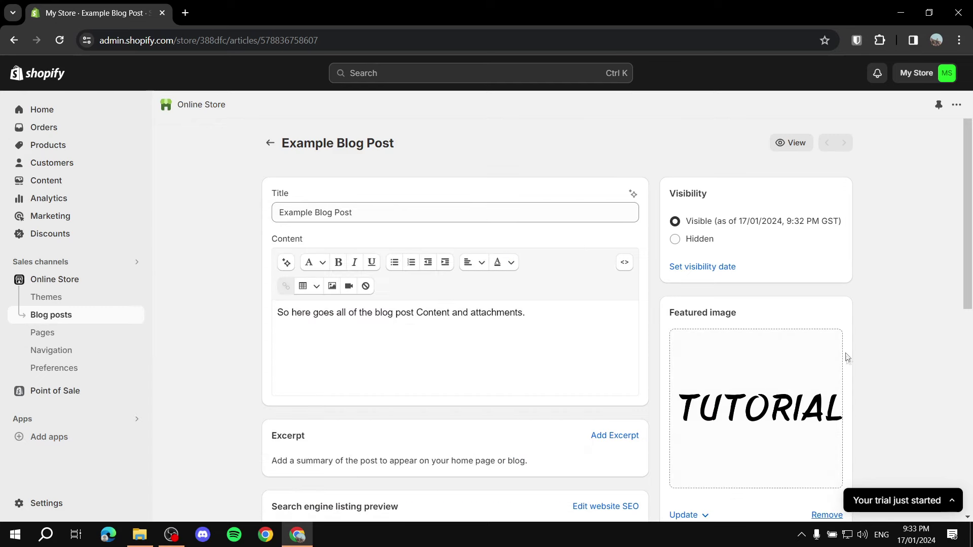
click(842, 76)
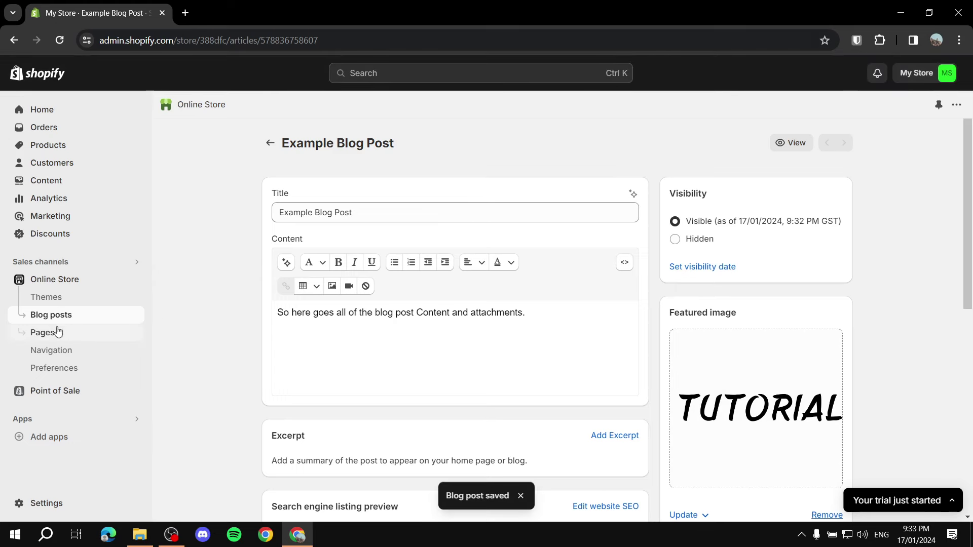
Open the Dawn theme for customization and bring up the store's Blog page with the Default blog template
click(47, 297)
click(819, 423)
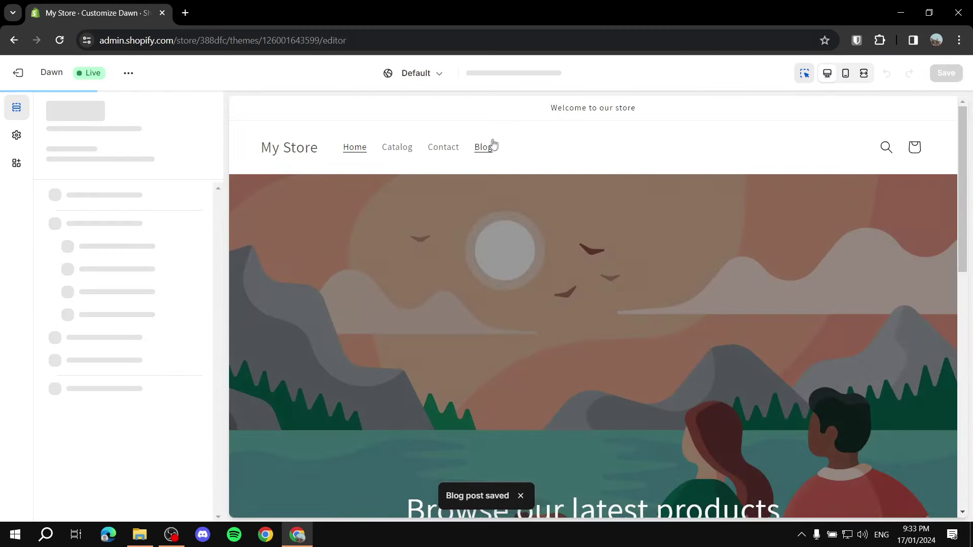
click(487, 148)
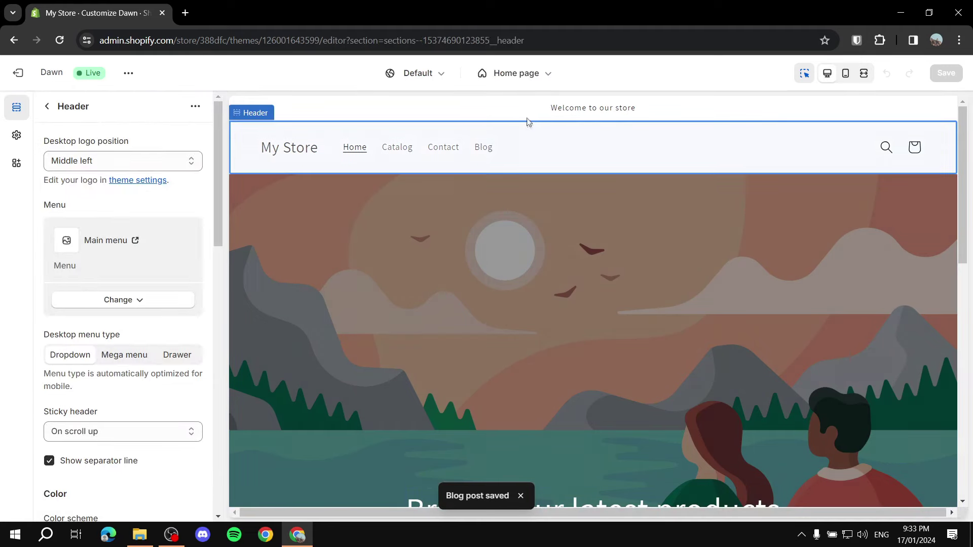
click(483, 146)
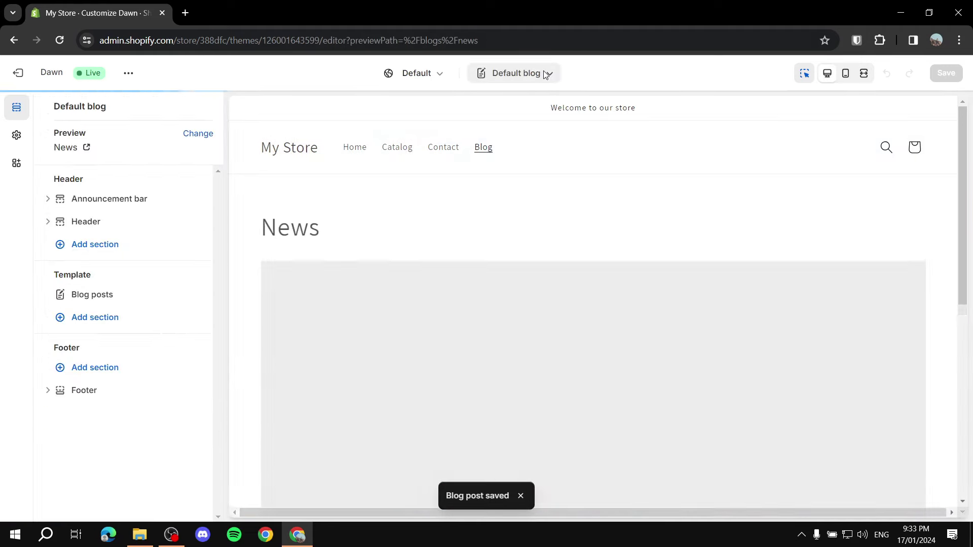
Add an Image banner section below the blog posts in the Default blog template and review it in the page preview
scroll(578, 304, down, 8)
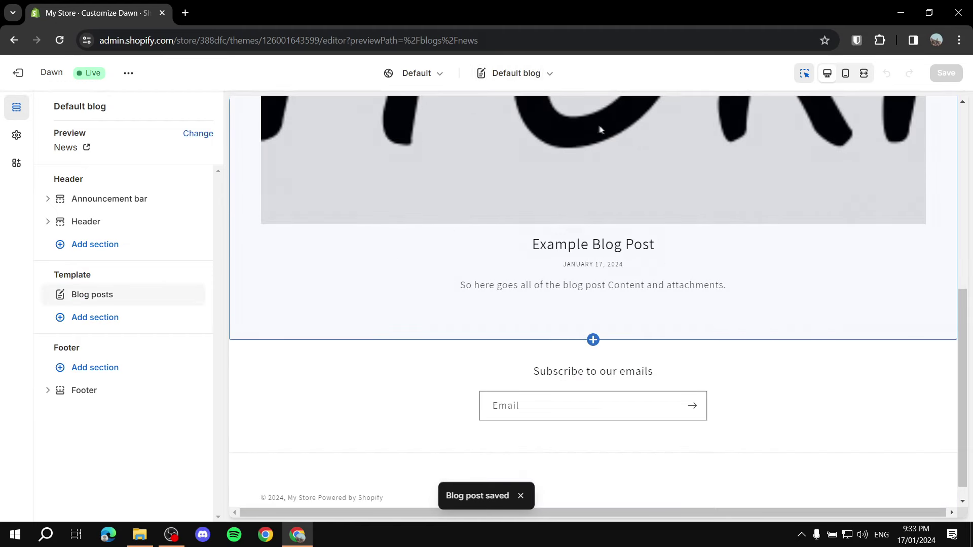
scroll(532, 253, down, 1)
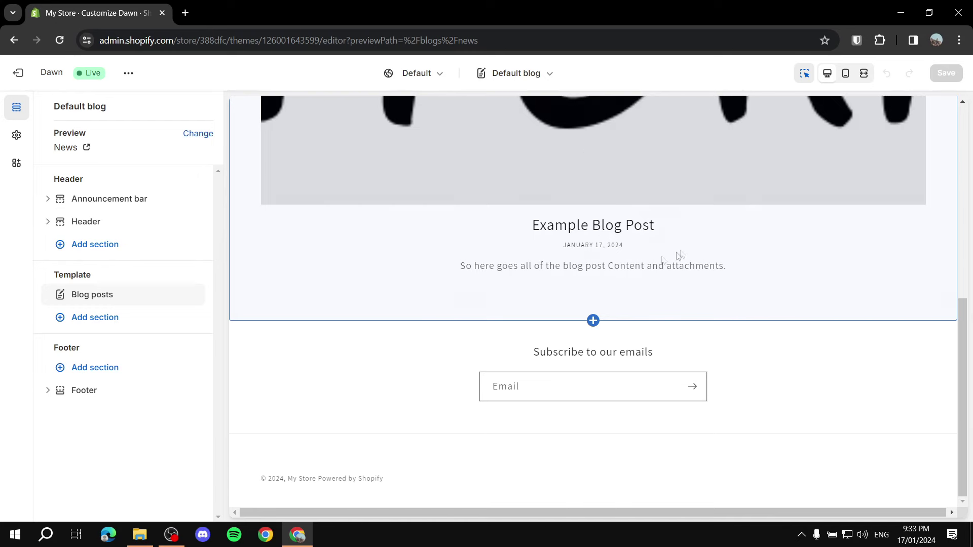
scroll(501, 173, up, 10)
scroll(717, 286, down, 4)
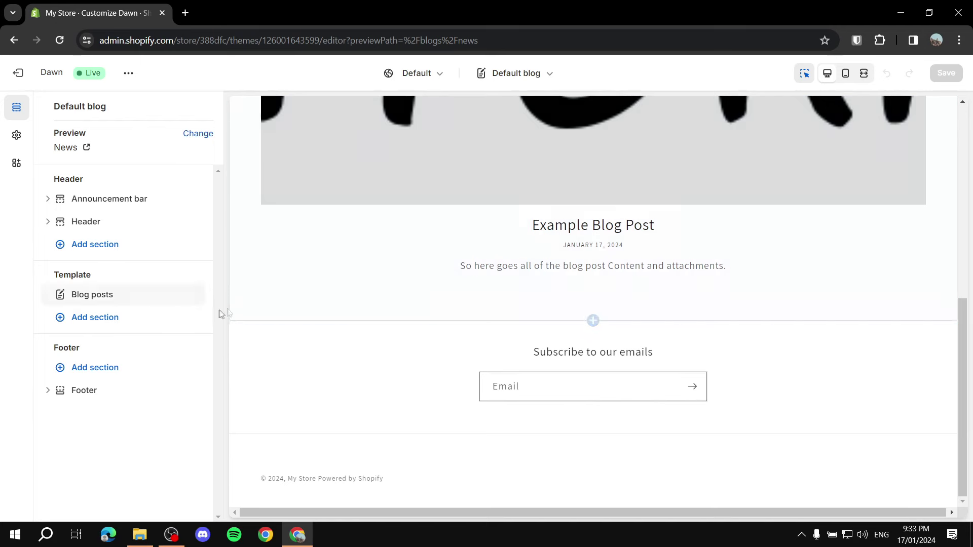
click(82, 324)
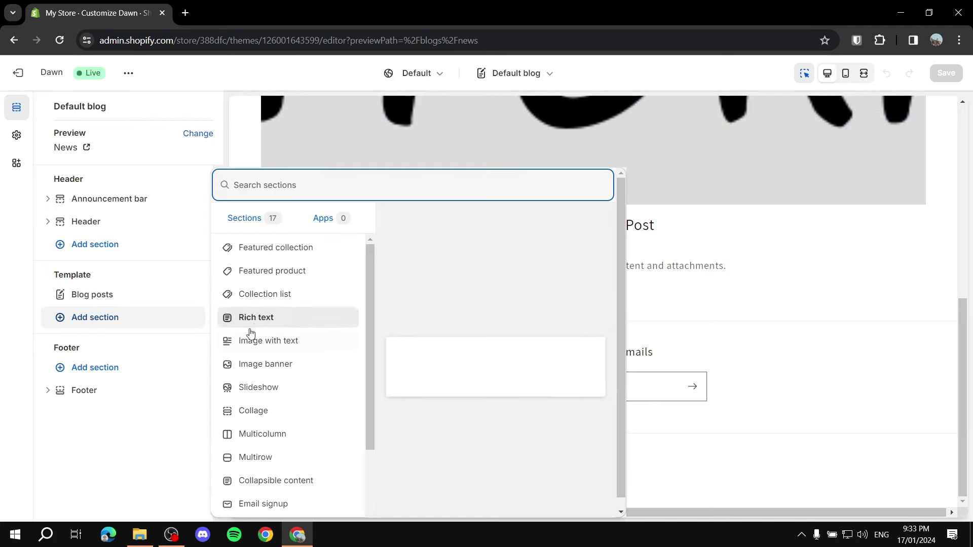
click(275, 365)
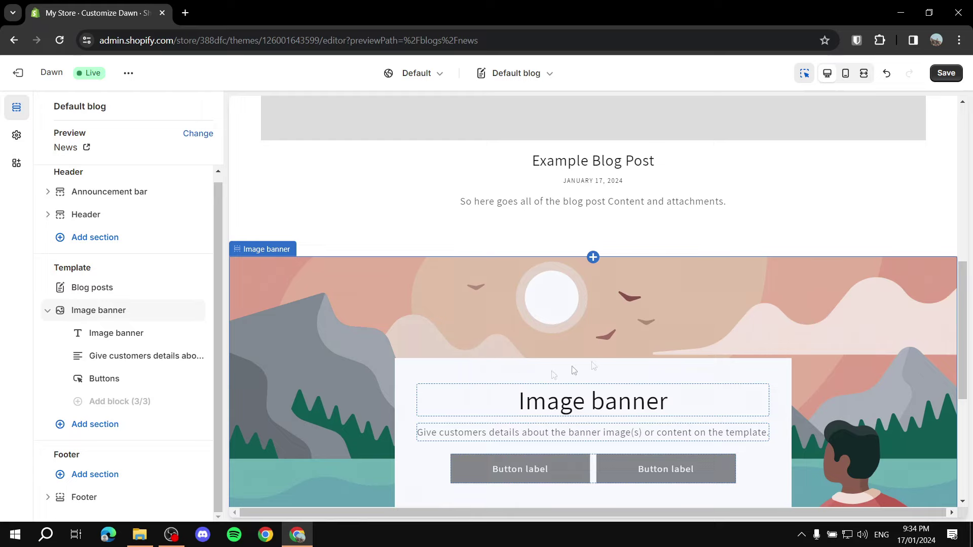
scroll(610, 357, down, 2)
scroll(608, 360, up, 5)
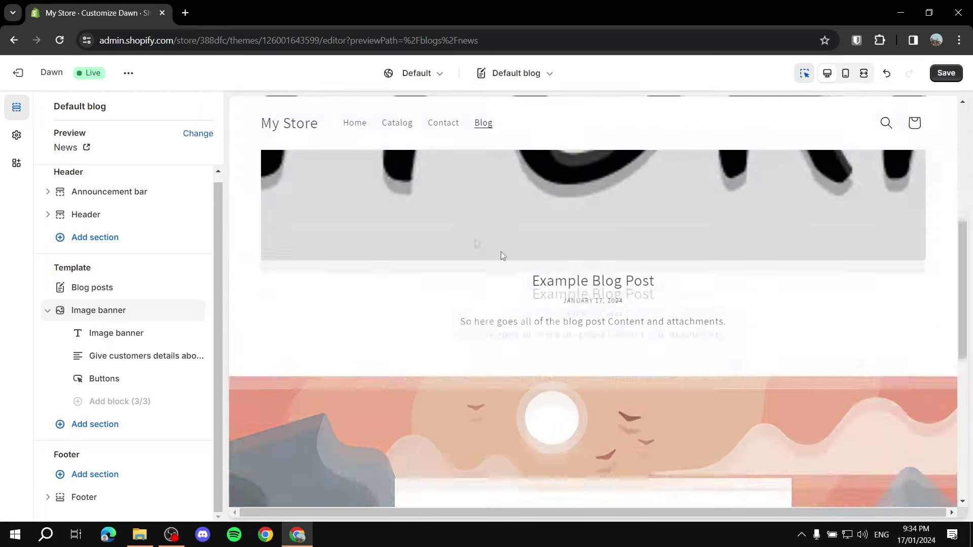
scroll(302, 423, down, 5)
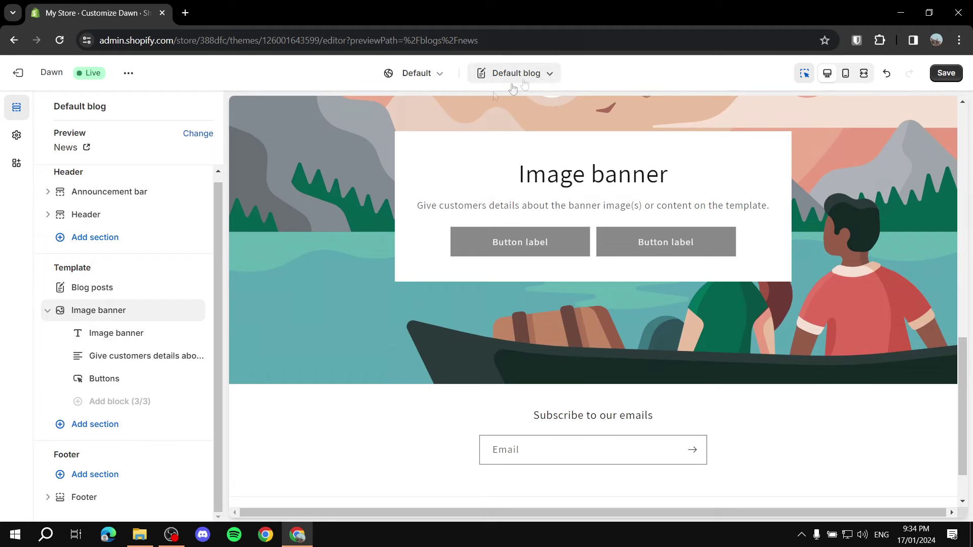
click(558, 73)
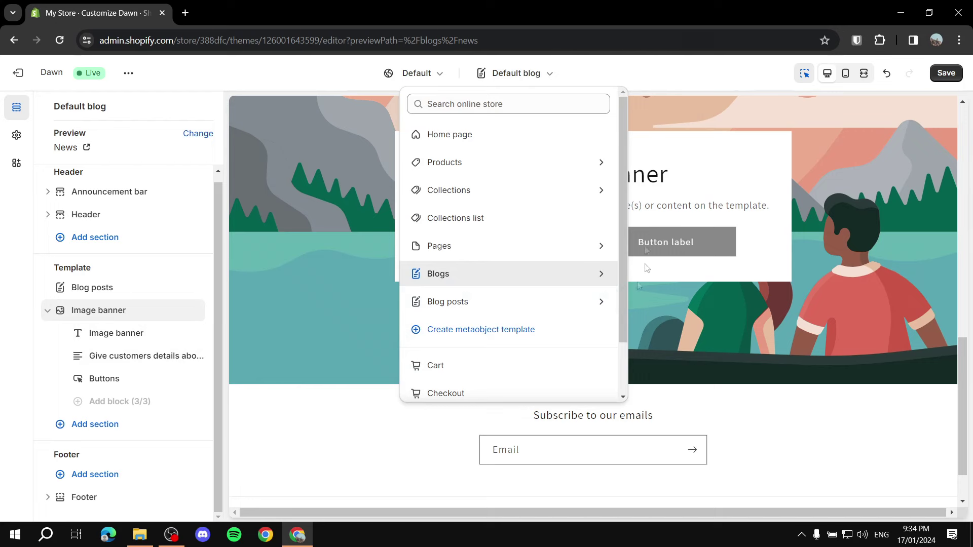
click(506, 330)
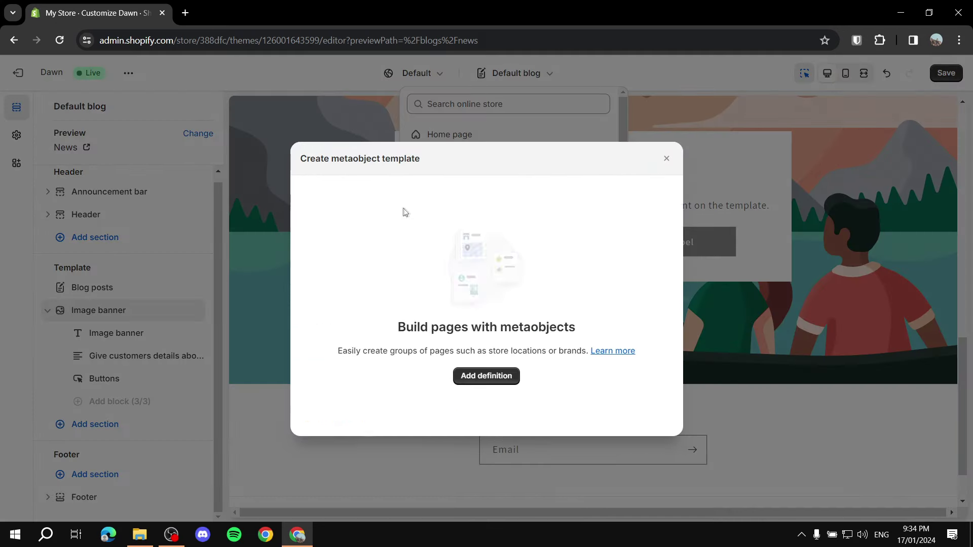
click(666, 161)
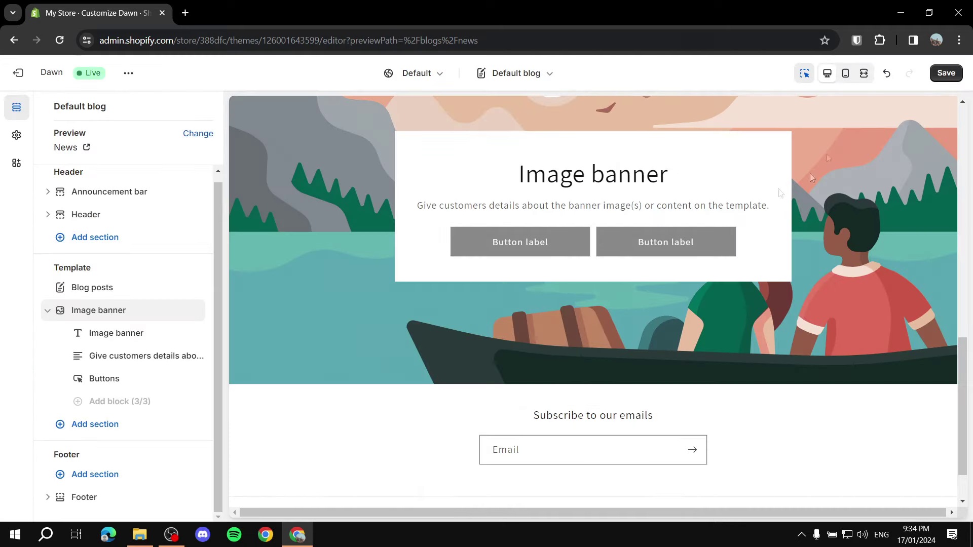
Exit the theme editor and discard the unsaved template changes
click(11, 73)
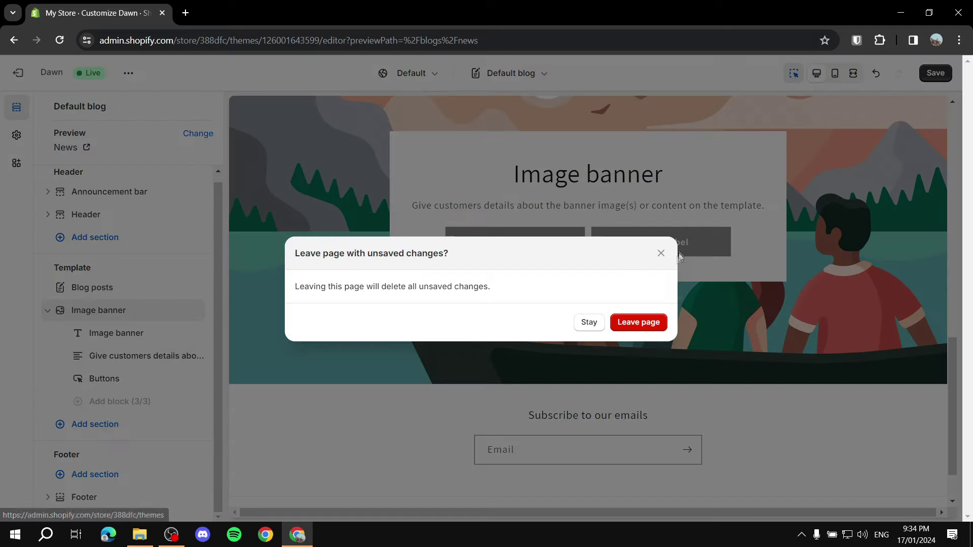
click(589, 323)
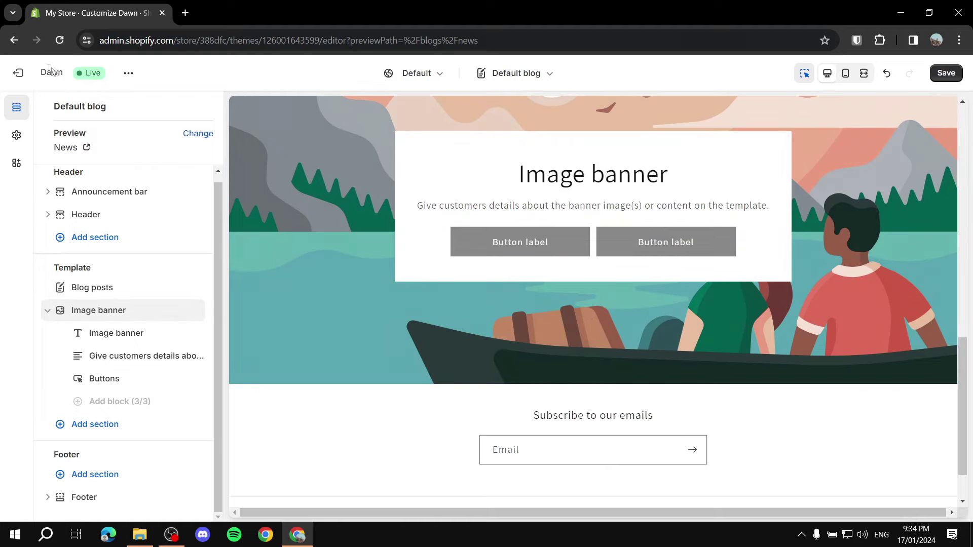
click(17, 74)
click(656, 324)
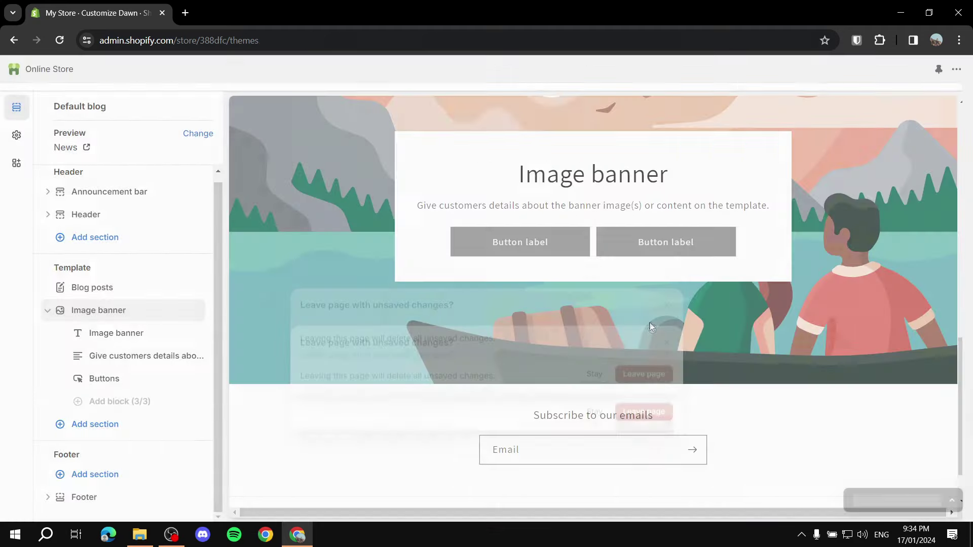
Go to the store's blog posts, collapse the trial notice, and open Example Blog Post for editing
click(54, 322)
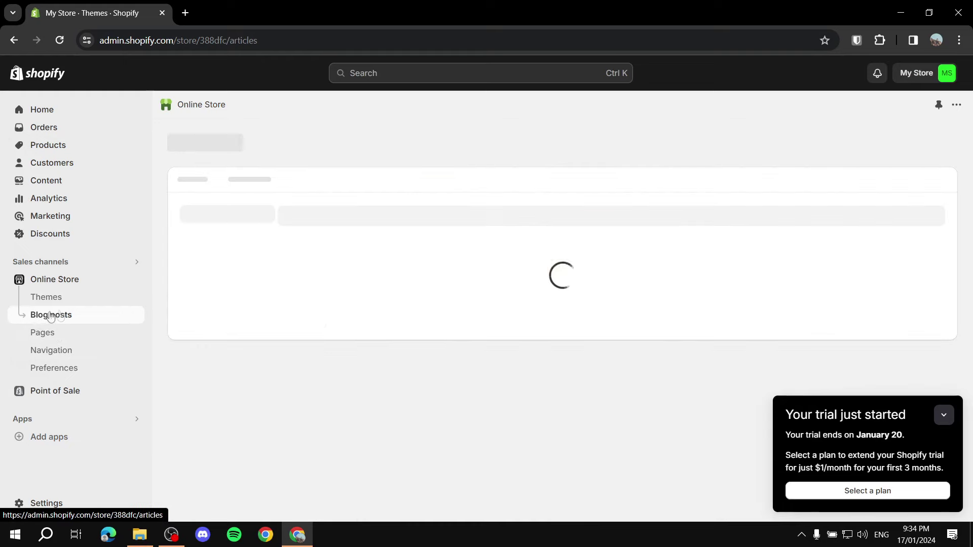
click(943, 415)
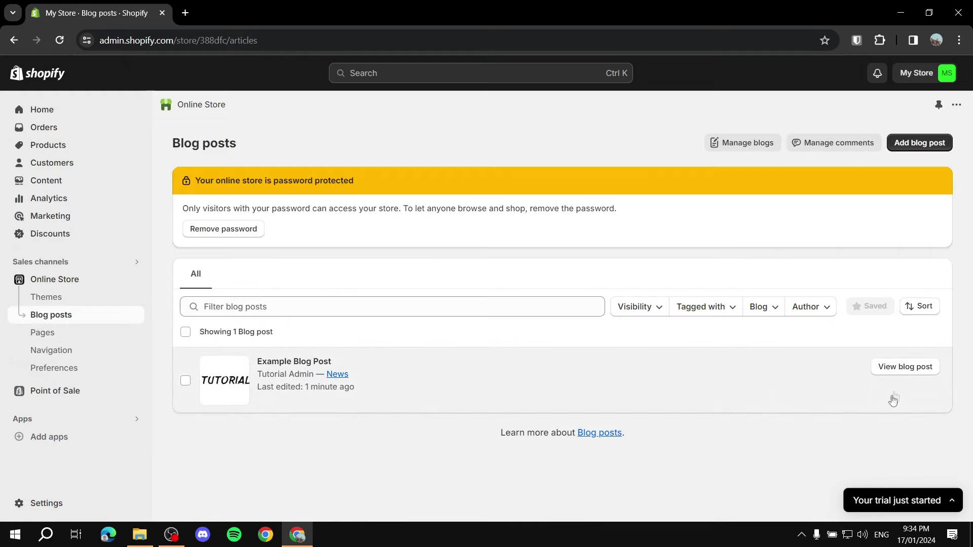
click(298, 361)
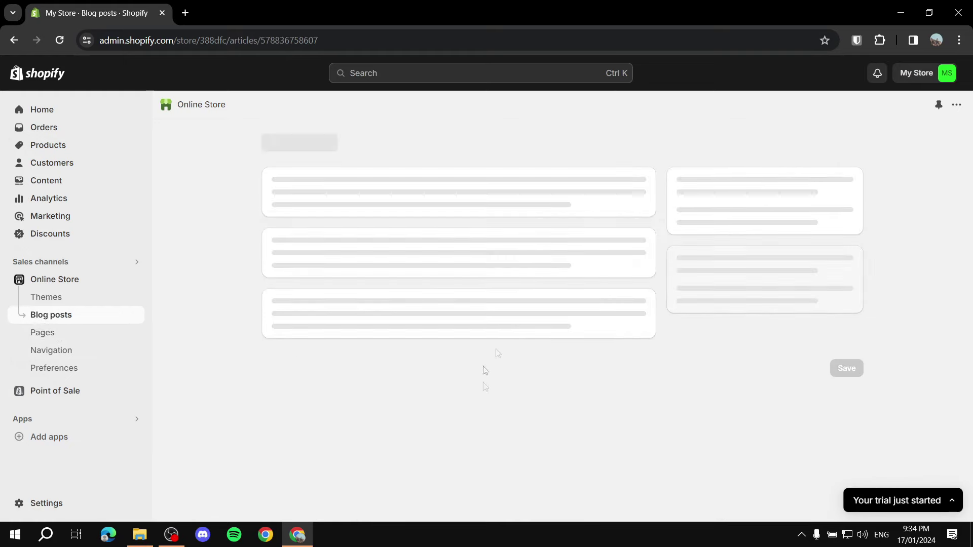
Review Example Blog Post's theme template options, organization fields, search engine listing, featured image and visibility settings
scroll(786, 406, down, 8)
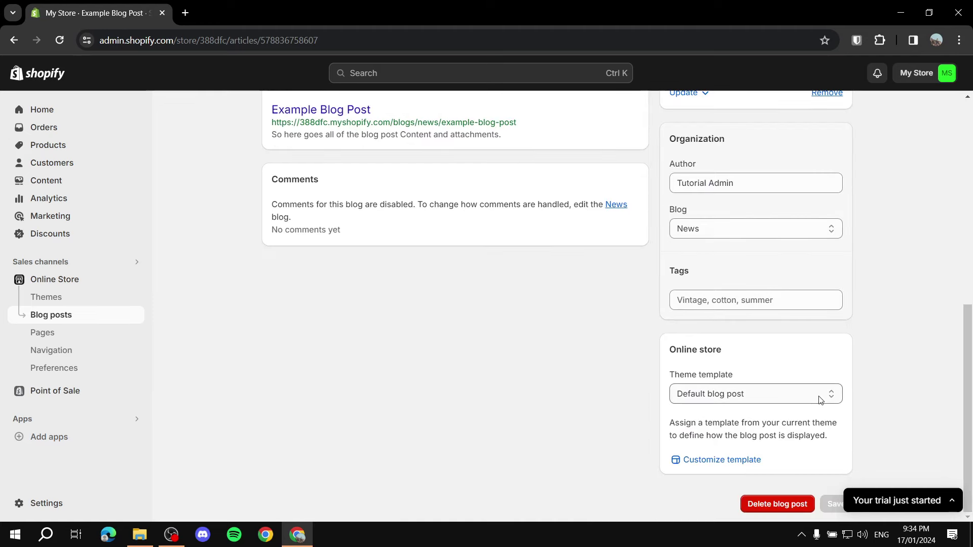
click(750, 394)
click(706, 432)
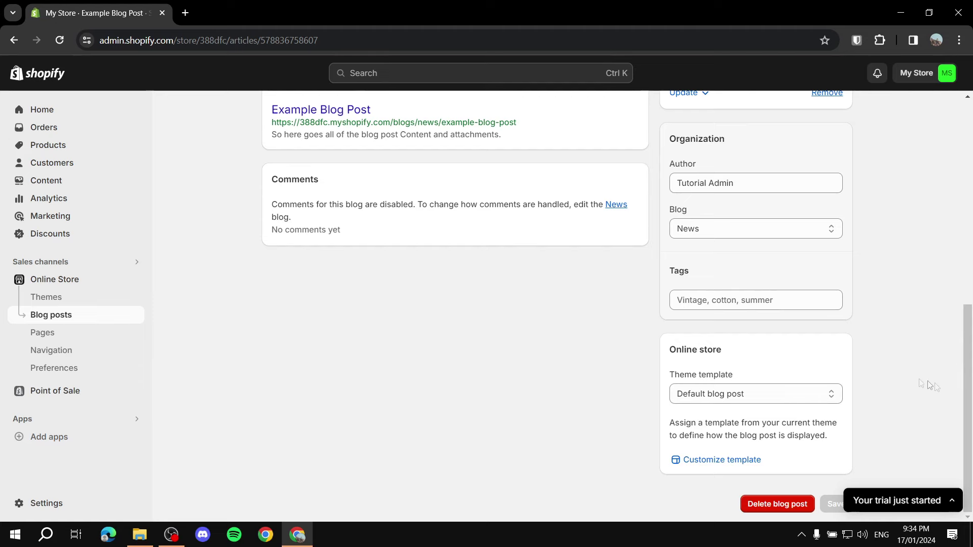
scroll(320, 353, up, 9)
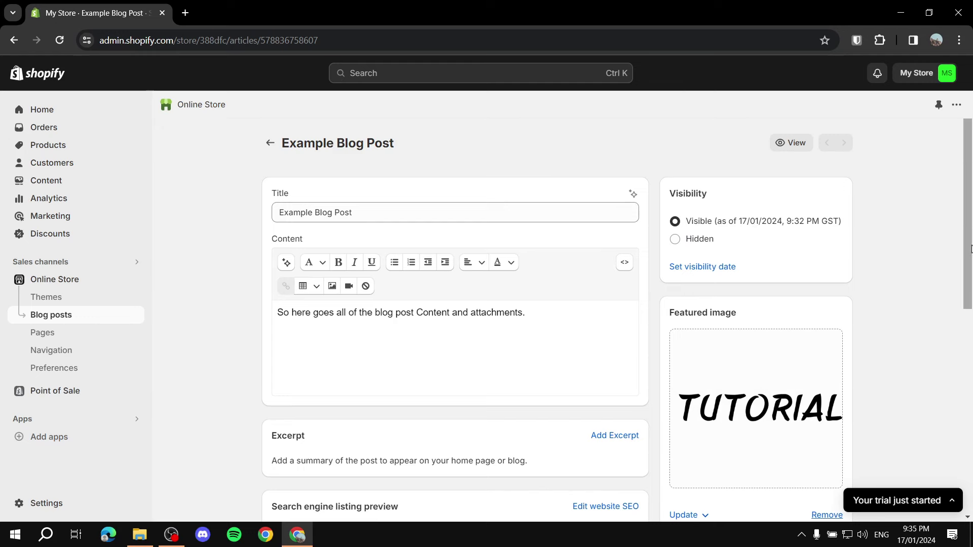
scroll(971, 180, down, 6)
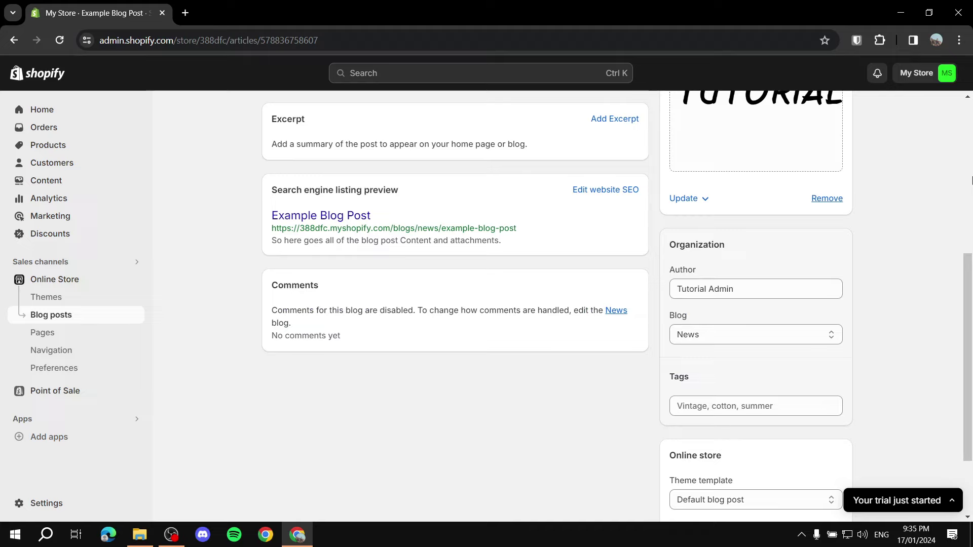
scroll(909, 198, up, 4)
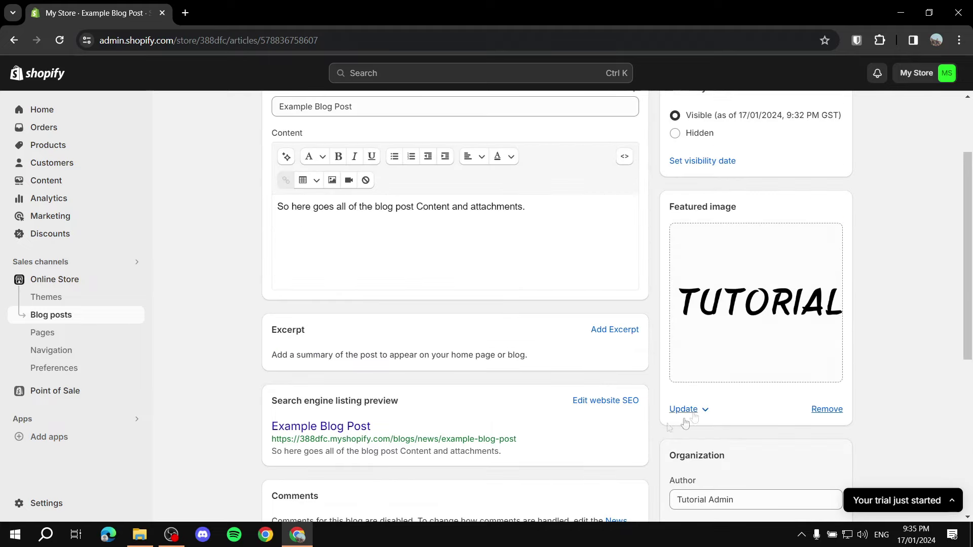
scroll(776, 383, down, 6)
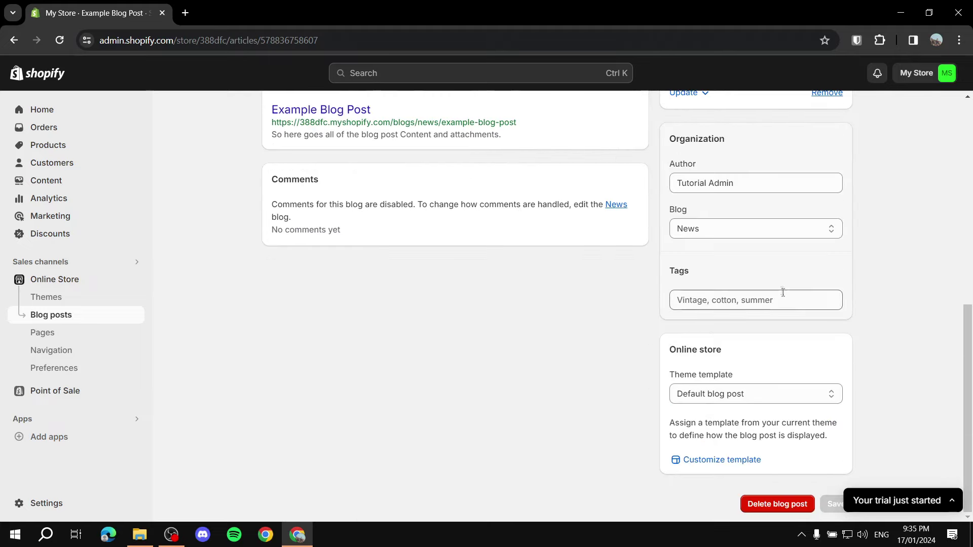
scroll(768, 298, up, 8)
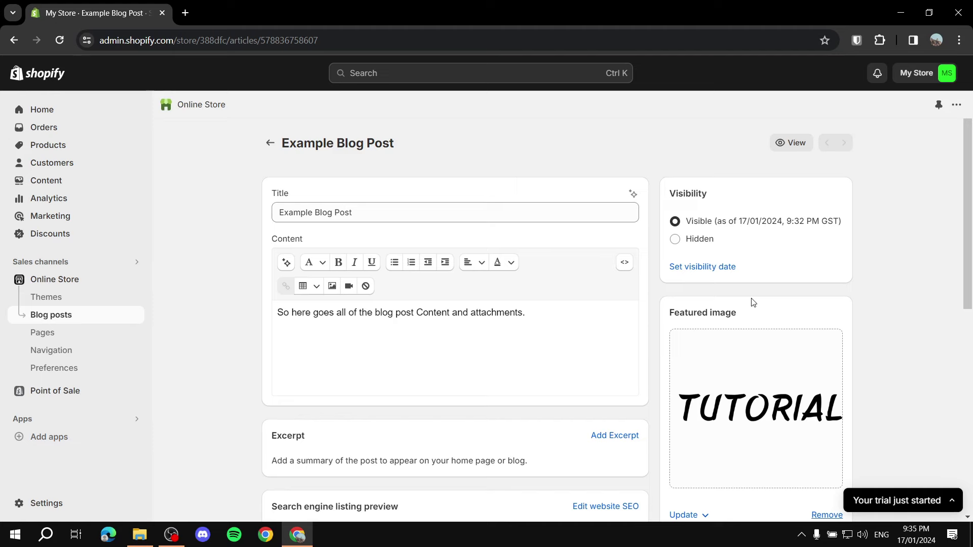
Return to the store admin's Home page and open Orders
click(42, 109)
click(37, 129)
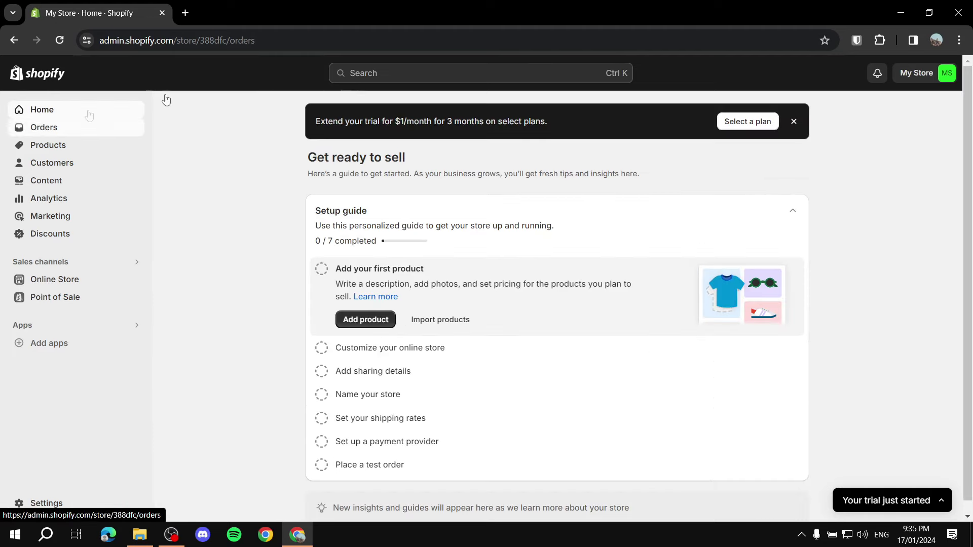